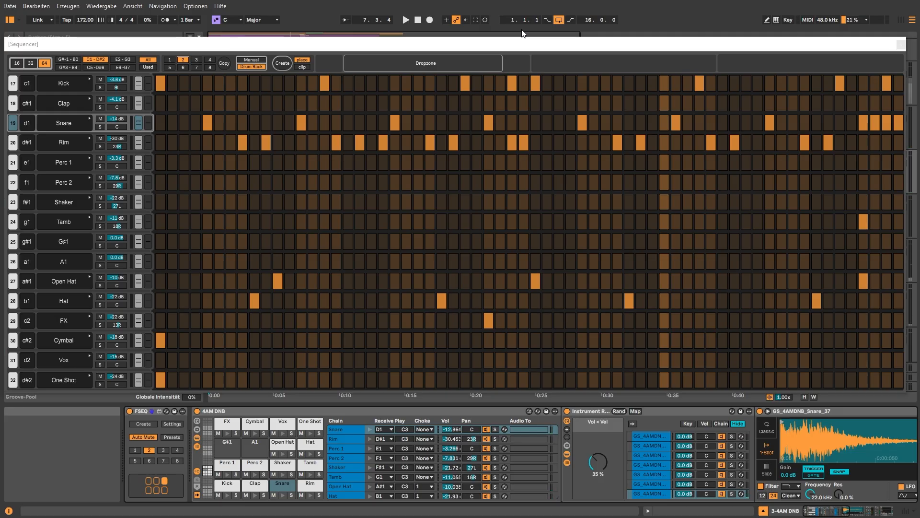
# Step: Close the open sequencer and load the FSEQ.adv preset from the FSEQ-1 Project folder onto the 4AM DNB track
pyautogui.click(901, 45)
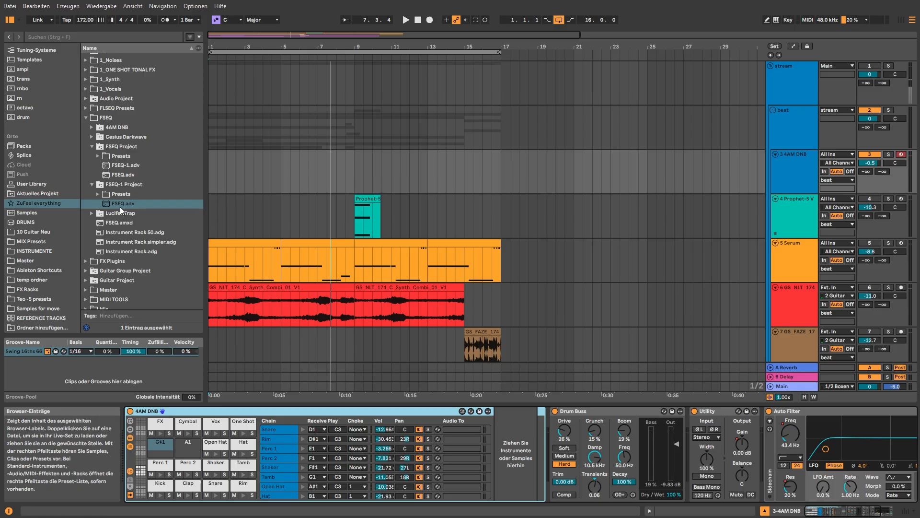
pyautogui.click(120, 206)
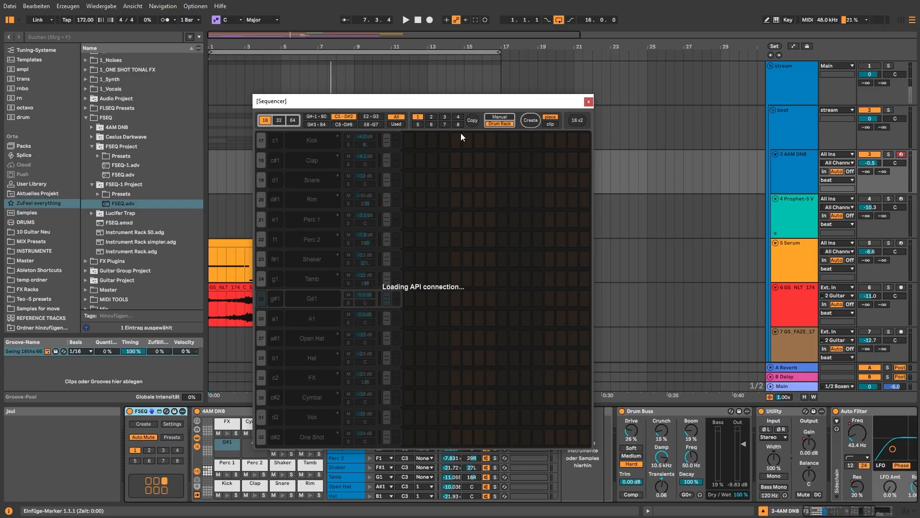
pyautogui.moveTo(466, 101); pyautogui.dragTo(437, 40)
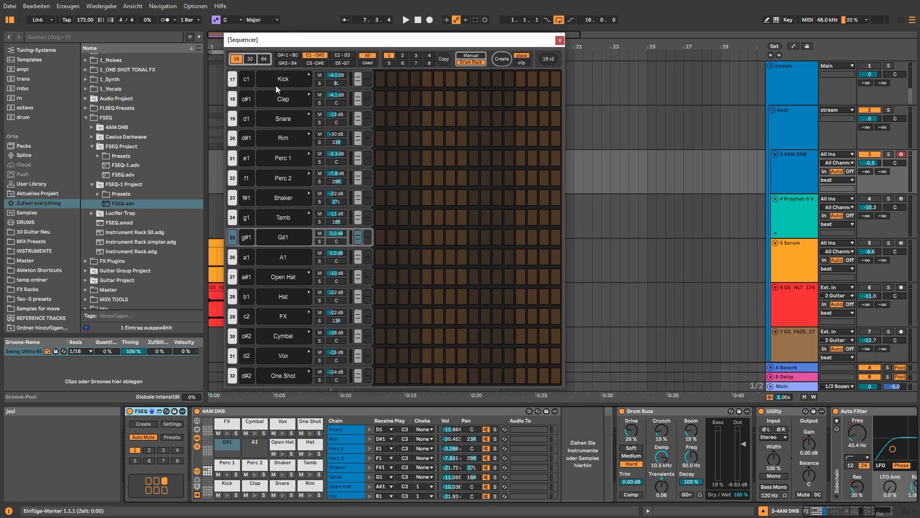
# Step: Step through the drum pads from Kick down to G#1 and back up to Rim to inspect each pad's devices
pyautogui.click(276, 82)
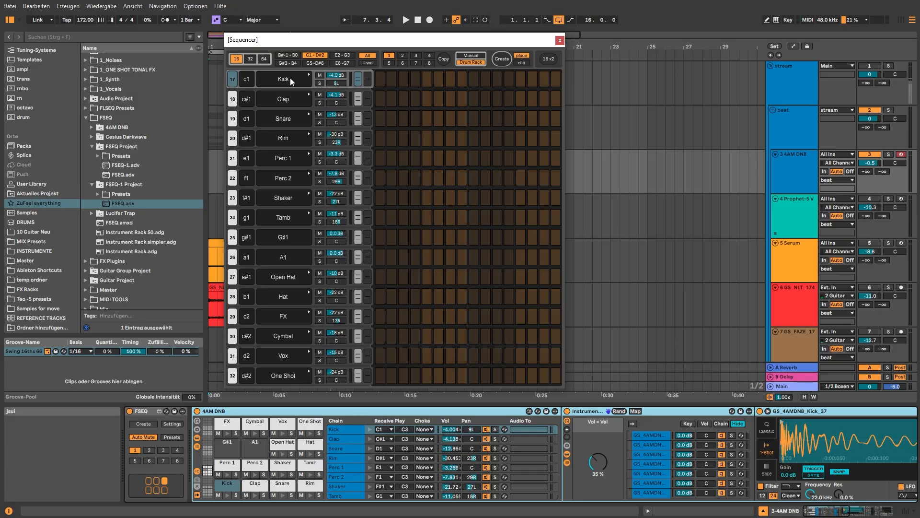
pyautogui.press('Down')
pyautogui.press('Down')
pyautogui.press('Down')
pyautogui.press('Down')
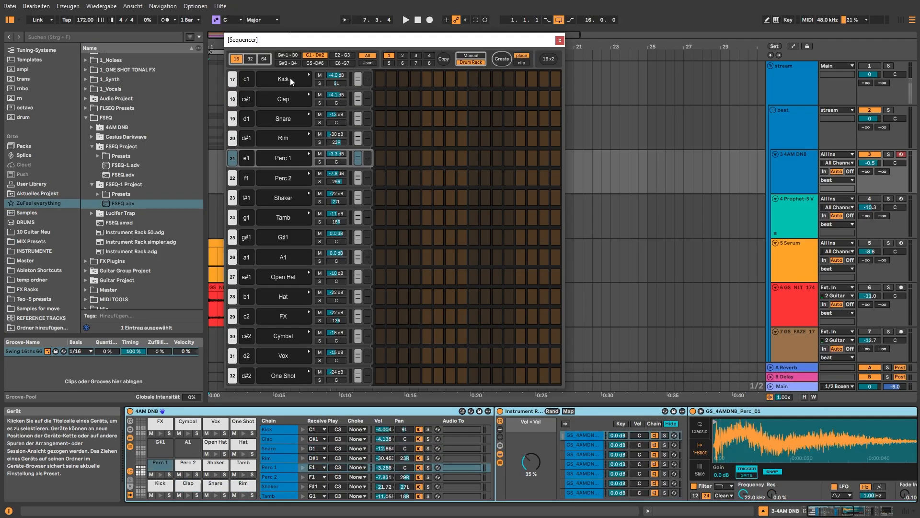
pyautogui.press('Down')
pyautogui.press('Down')
pyautogui.press('Down')
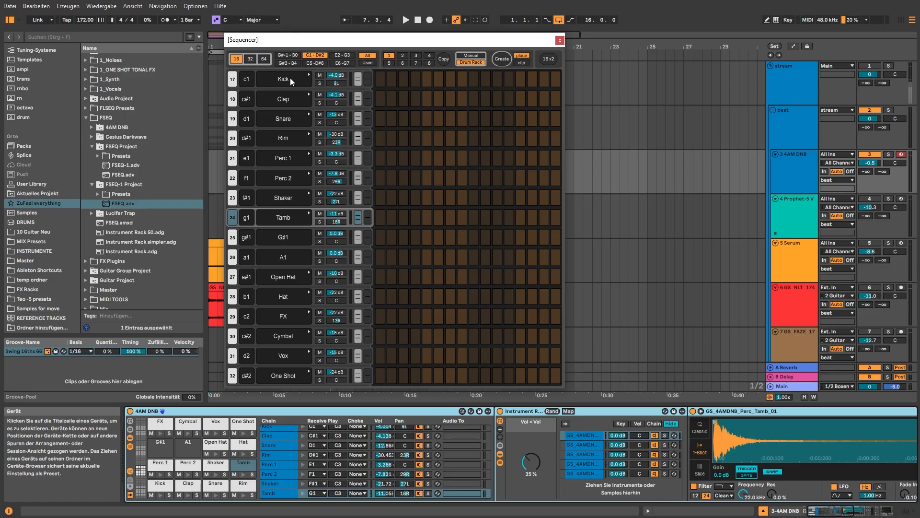
pyautogui.press('Down')
pyautogui.press('Down')
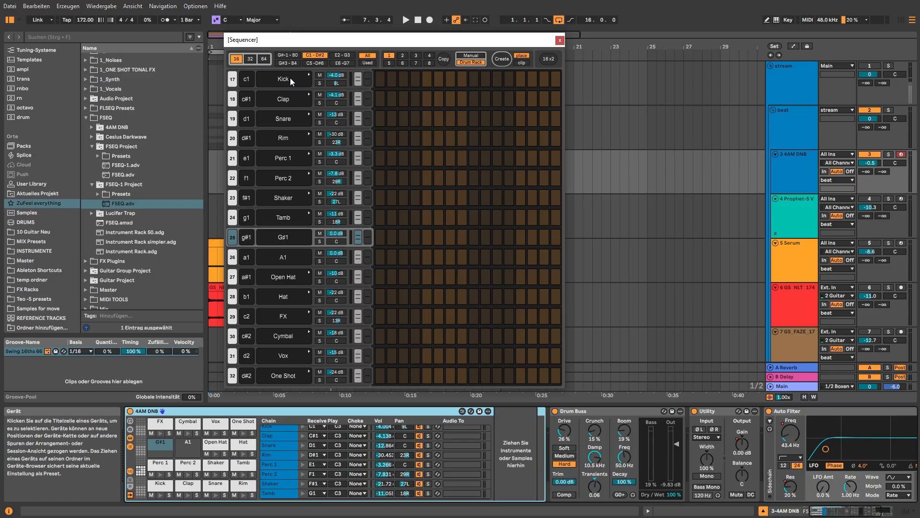
pyautogui.press('Up')
pyautogui.press('Up')
pyautogui.press('Up')
pyautogui.press('Up')
pyautogui.press('Up')
pyautogui.press('Up')
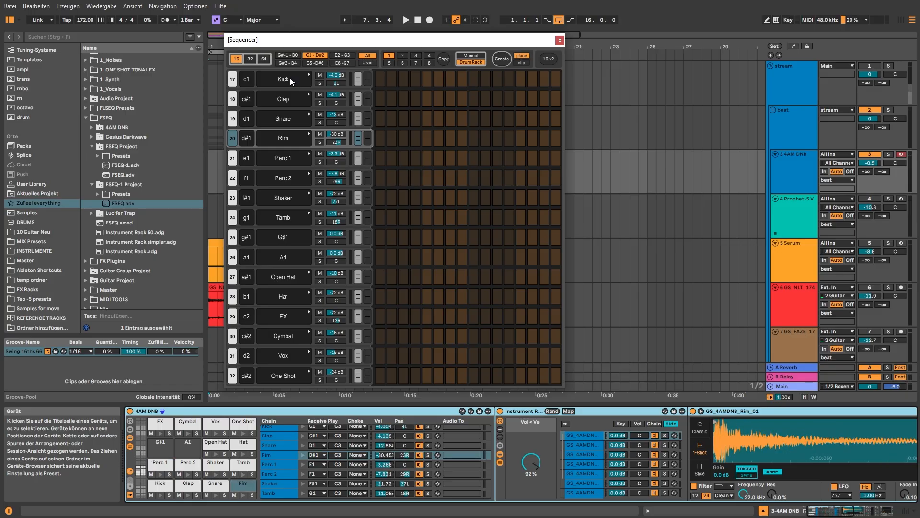
# Step: Set the Kick to -11 dB panned 12R and place a Kick hit on the first step
pyautogui.moveTo(336, 75)
pyautogui.mouseDown()
pyautogui.moveTo(336, 89)
pyautogui.moveTo(335, 74)
pyautogui.mouseUp()
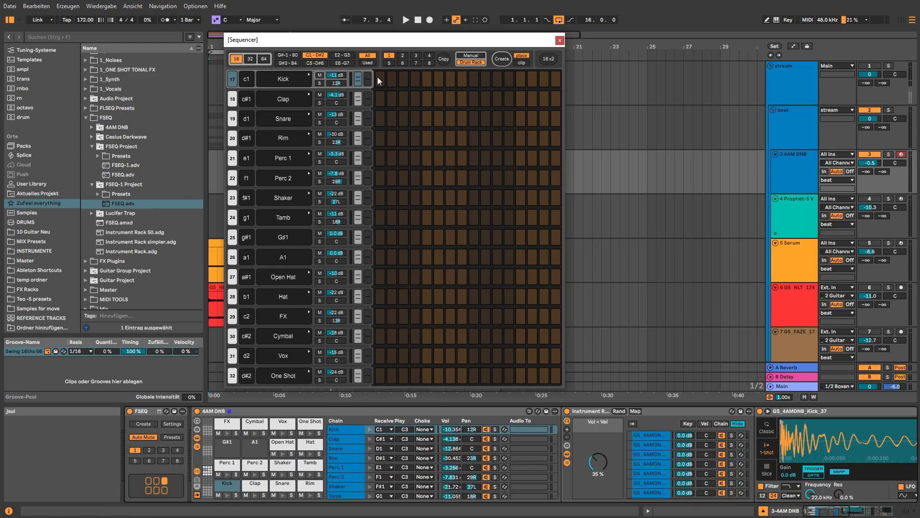
pyautogui.click(379, 79)
# Step: Fill all 16 steps of the Hat row and erase them again
pyautogui.moveTo(381, 295)
pyautogui.mouseDown()
pyautogui.moveTo(479, 298)
pyautogui.moveTo(436, 290)
pyautogui.mouseUp()
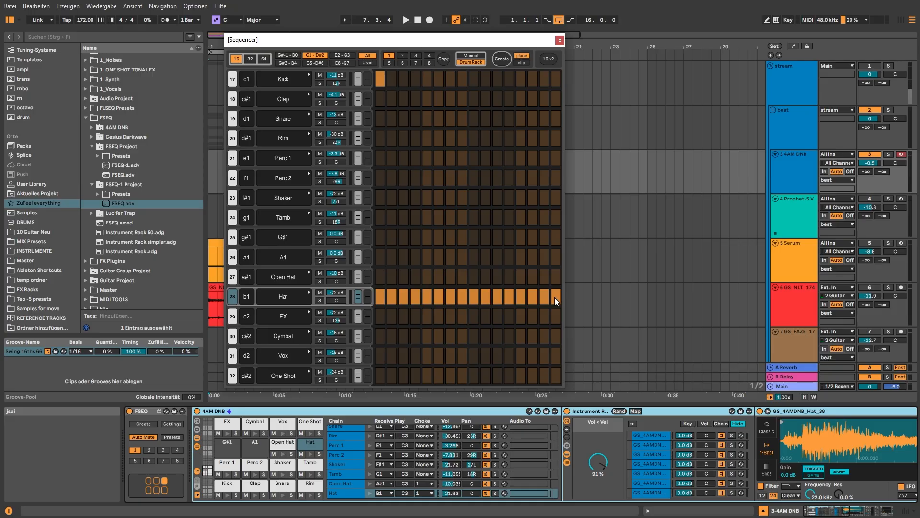
pyautogui.moveTo(551, 297); pyautogui.dragTo(379, 298)
# Step: Add a Clap on step 3, duplicate the first four Kick and Clap steps three times, and erase the Clap hits
pyautogui.click(404, 99)
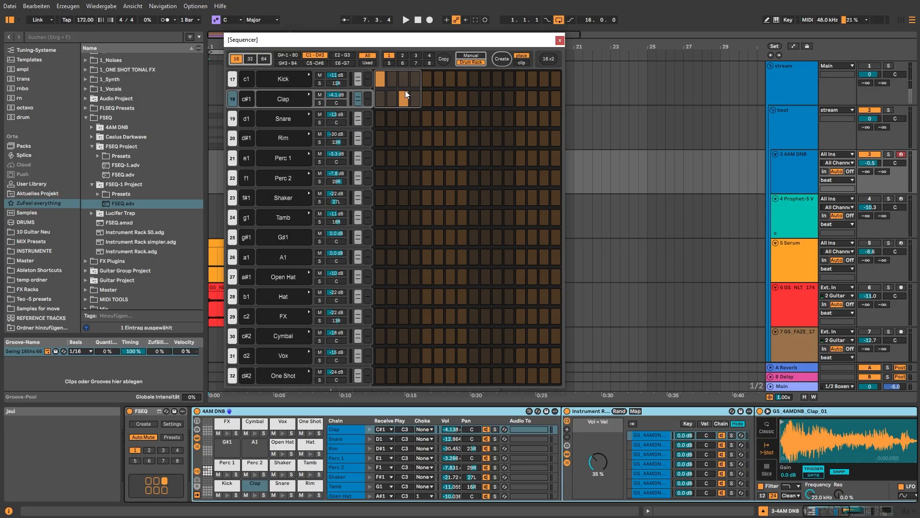
pyautogui.hotkey('ctrl', 'd')
pyautogui.hotkey('ctrl', 'd')
pyautogui.hotkey('ctrl', 'd')
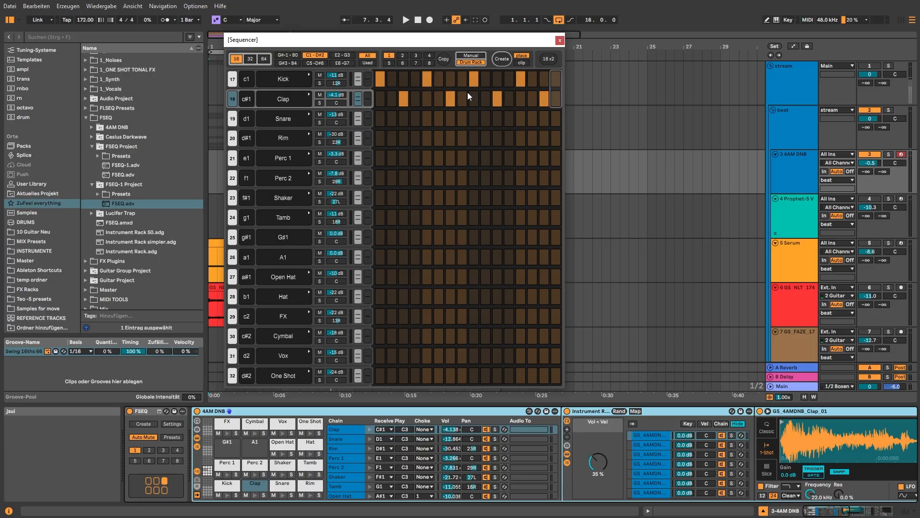
pyautogui.moveTo(539, 100); pyautogui.dragTo(352, 107)
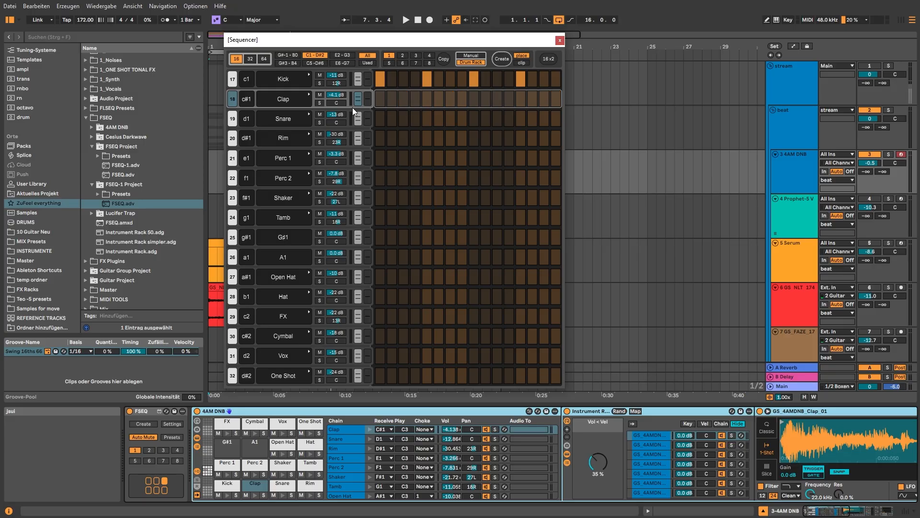
# Step: Copy the Kick row's steps onto the Clap row and clear the Clap row again
pyautogui.click(281, 80)
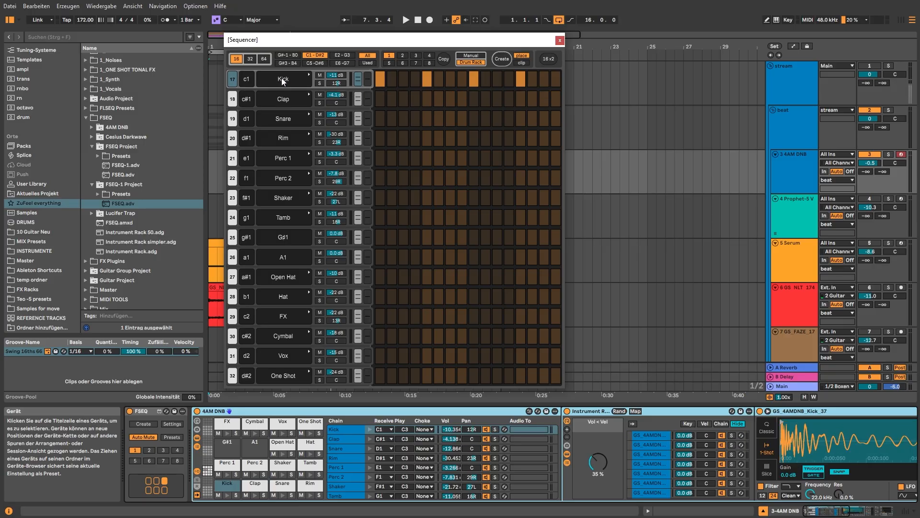
pyautogui.moveTo(307, 84); pyautogui.dragTo(292, 99)
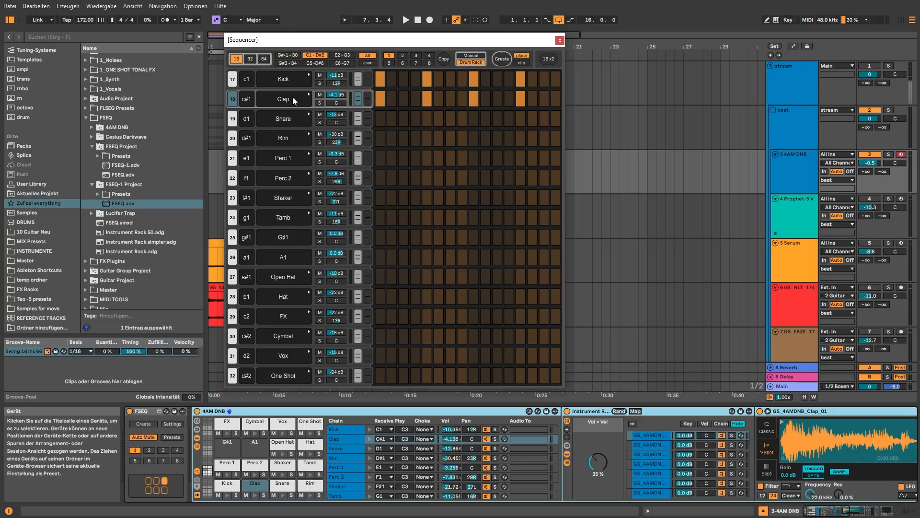
pyautogui.doubleClick(293, 98)
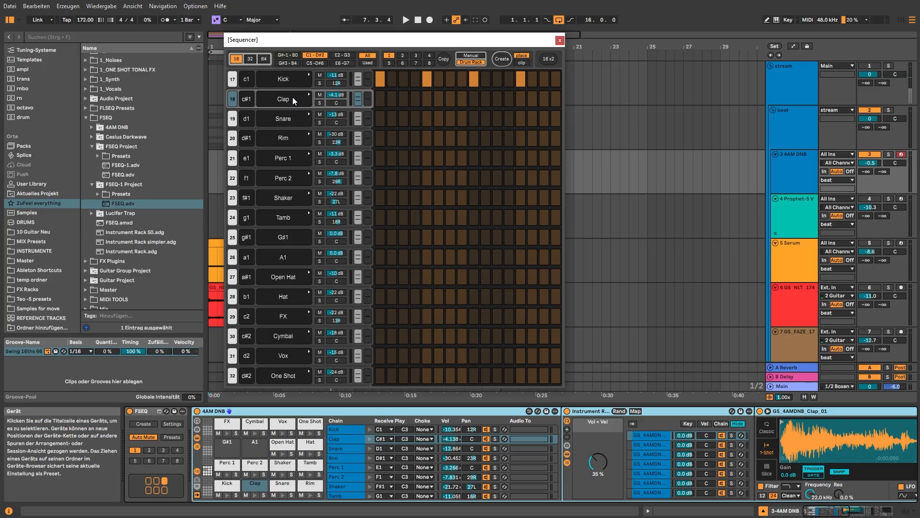
pyautogui.click(551, 80)
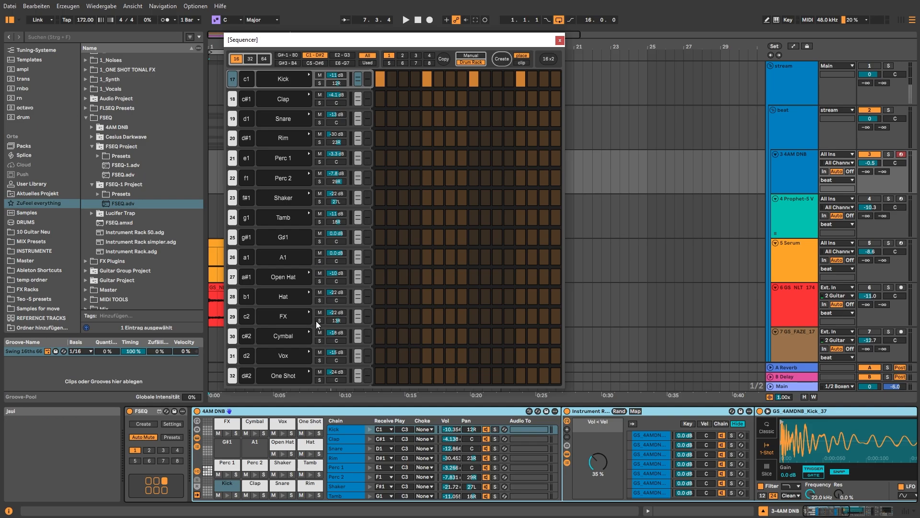
# Step: Try fill patterns 1 to 4 on the Hat row, starting with a hit on every step and on every second step
pyautogui.click(272, 294)
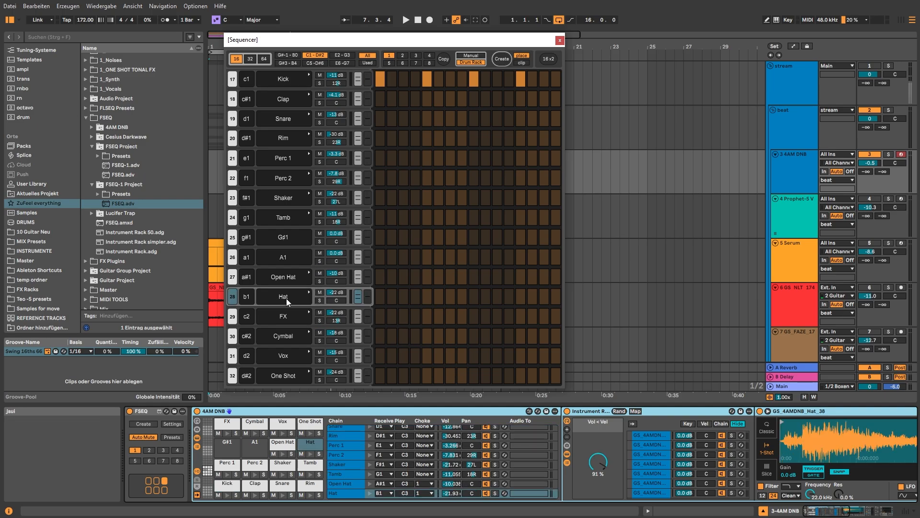
pyautogui.moveTo(380, 294); pyautogui.dragTo(434, 294)
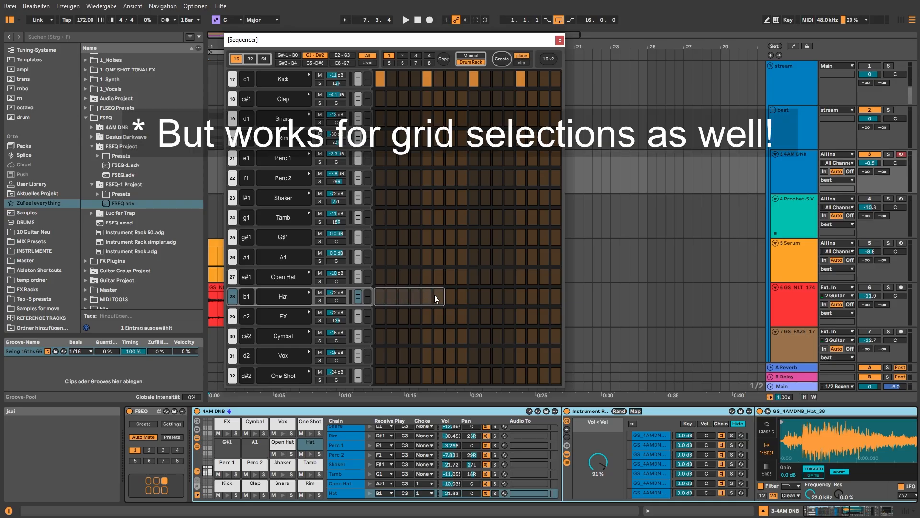
pyautogui.click(292, 298)
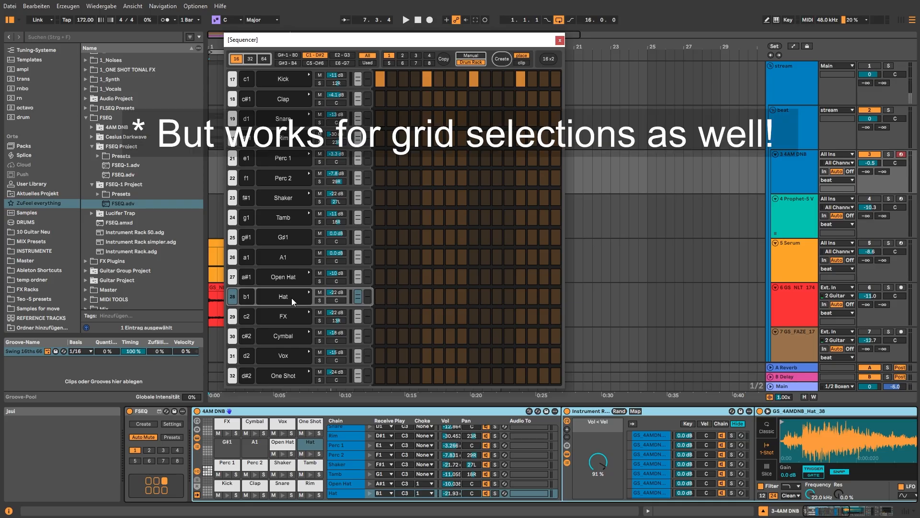
pyautogui.press('1')
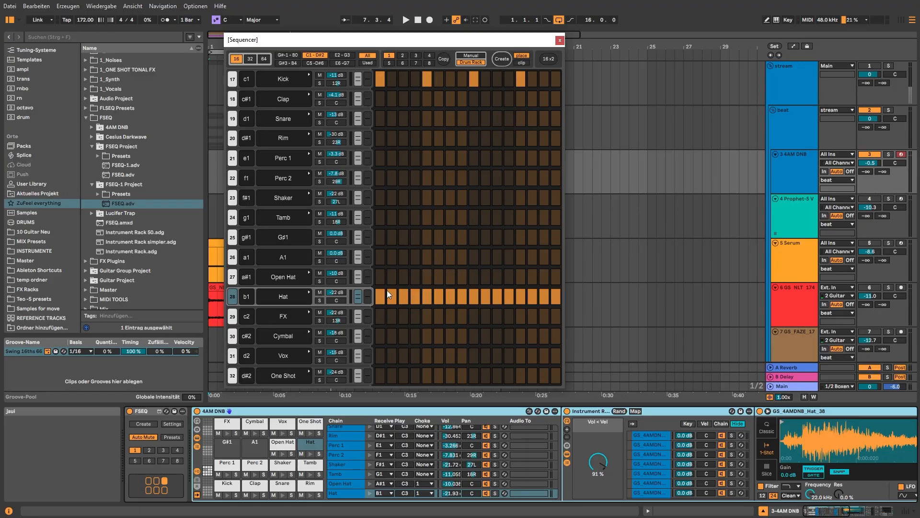
pyautogui.press('2')
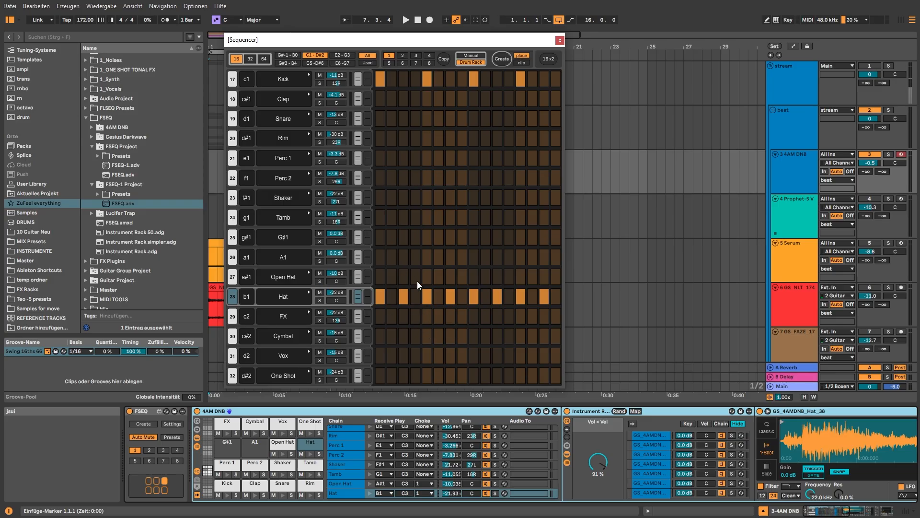
pyautogui.press('3')
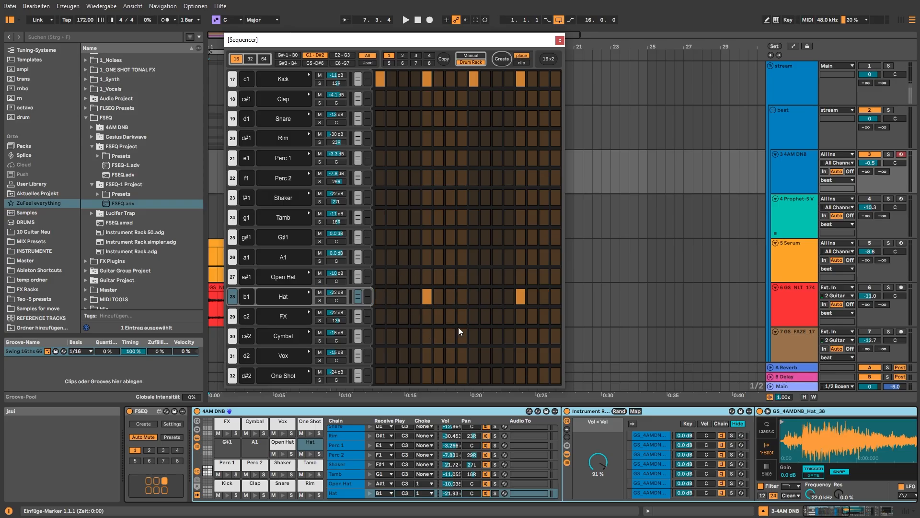
pyautogui.press('4')
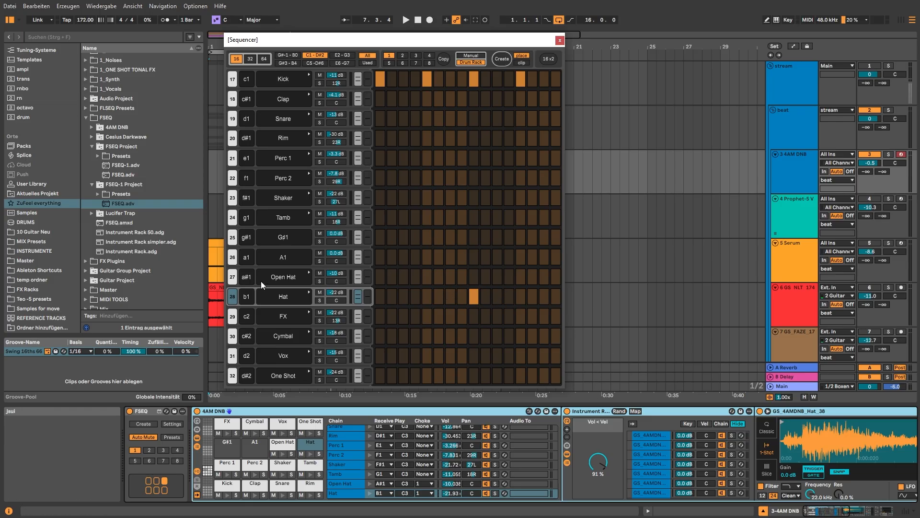
# Step: Randomize the Hat row's steps and velocities repeatedly with its velocity lane shown, and hide the lane
pyautogui.click(367, 295)
pyautogui.press('r')
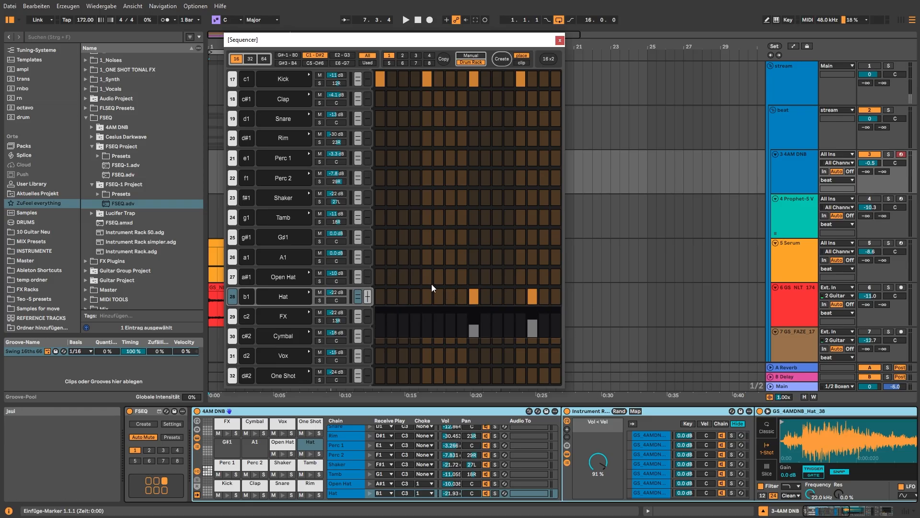
pyautogui.press('r')
pyautogui.press('r')
pyautogui.press('r')
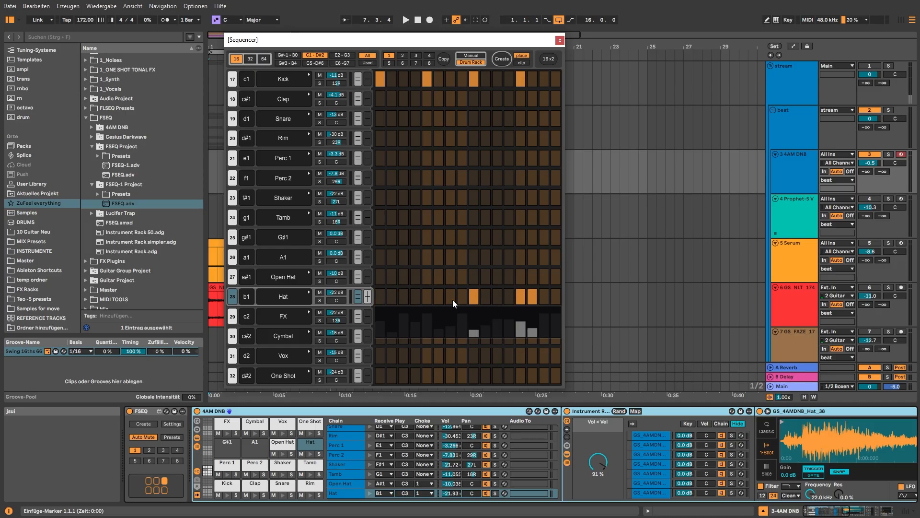
pyautogui.press('r')
pyautogui.press('r')
pyautogui.press('r')
pyautogui.press('r')
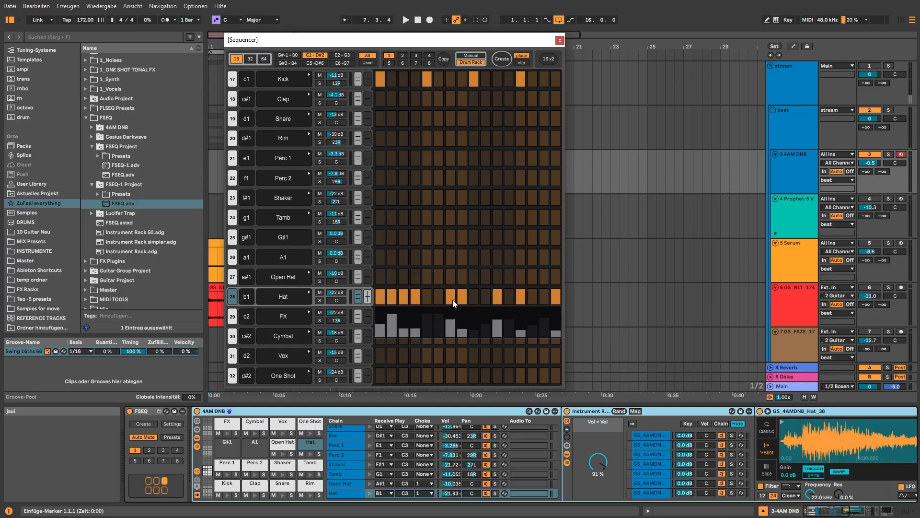
pyautogui.press('r')
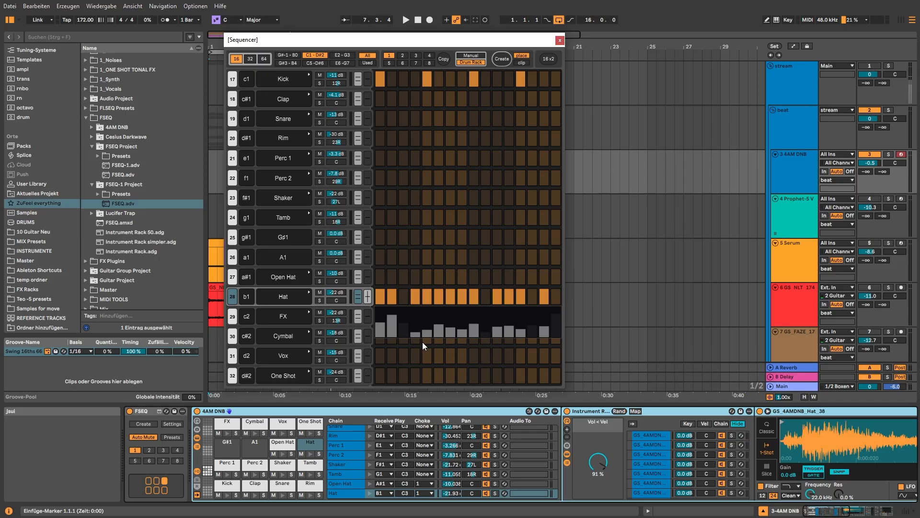
pyautogui.click(367, 296)
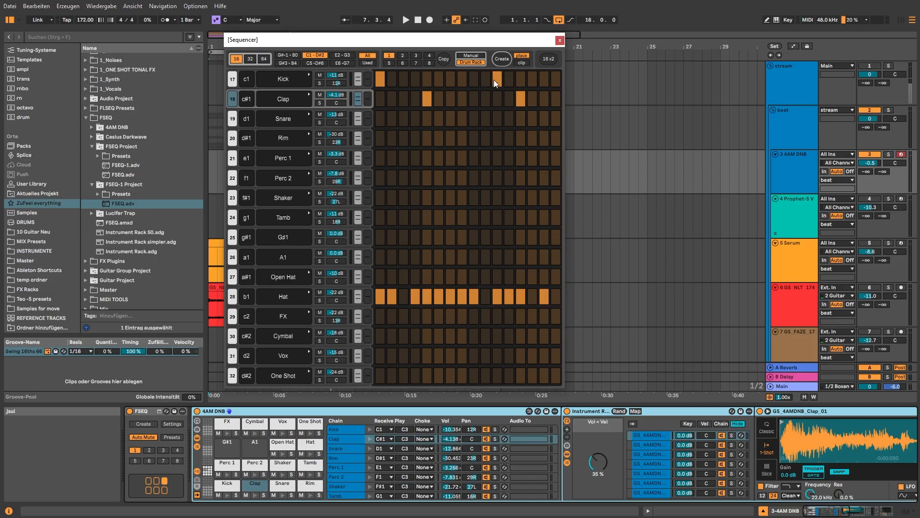
# Step: Double the 16-step pattern to 32 and again to 64 steps, and reposition the sequencer window so the whole grid fits
pyautogui.click(547, 59)
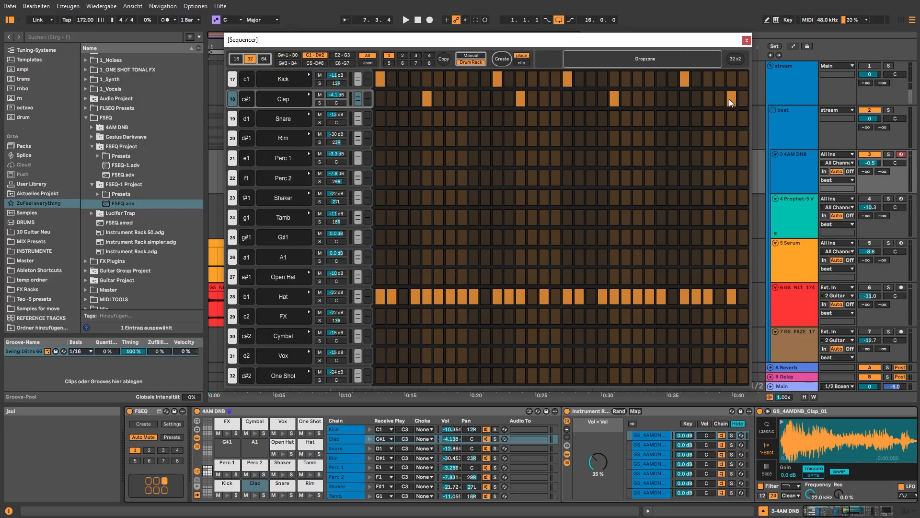
pyautogui.click(736, 58)
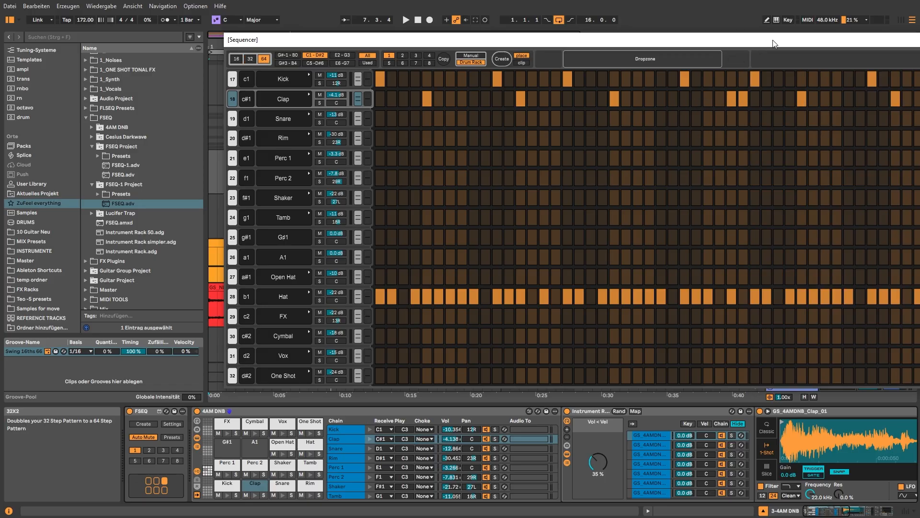
pyautogui.moveTo(797, 40); pyautogui.dragTo(575, 43)
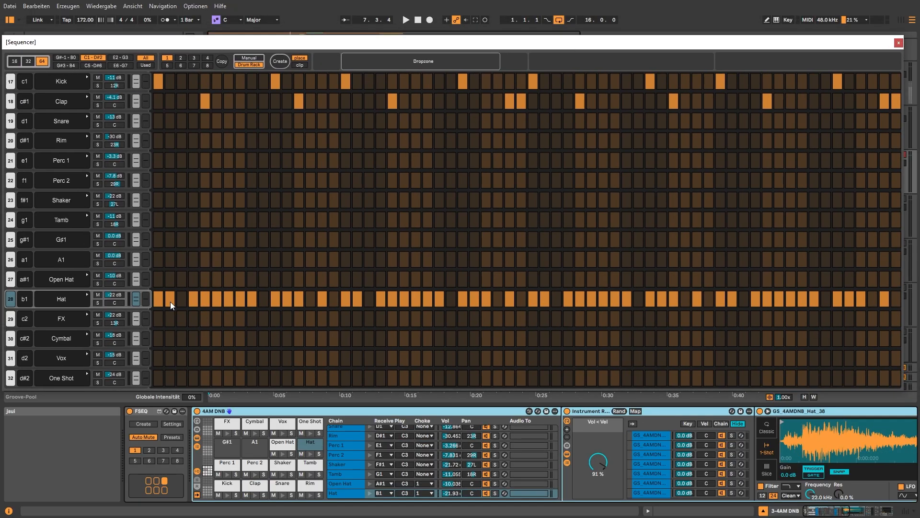
# Step: Toggle the Hat row's velocity lane directly from its step grid, leaving the lane shown
pyautogui.rightClick(171, 301)
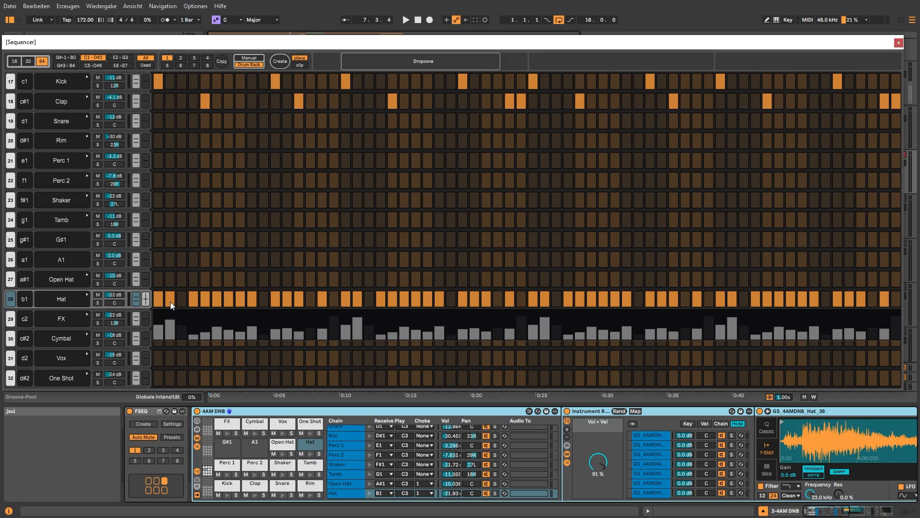
pyautogui.rightClick(171, 295)
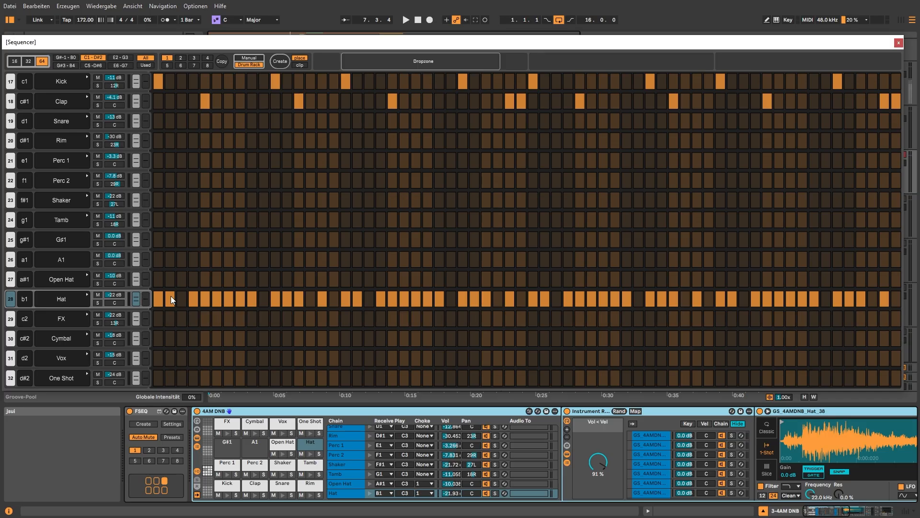
pyautogui.rightClick(171, 304)
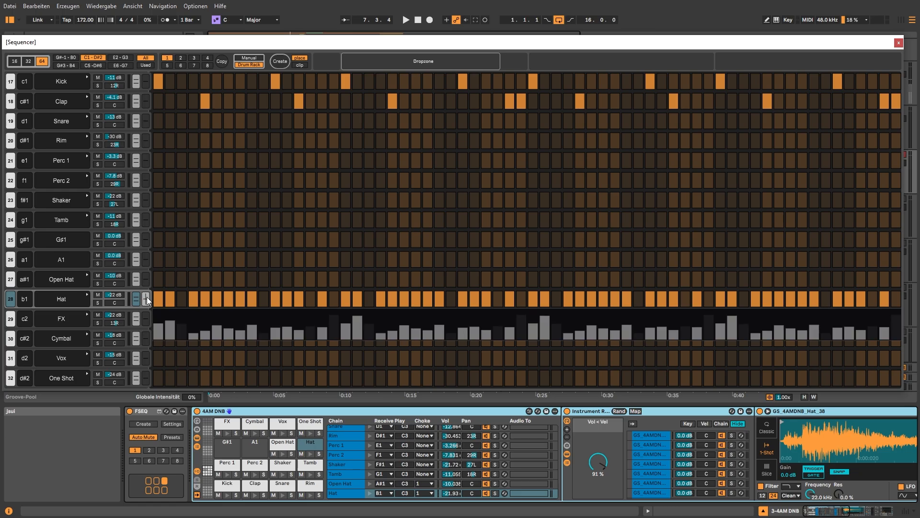
# Step: Toggle the Hat row's velocity lane on and off using the row's own lane toggle, leaving the lane hidden
pyautogui.click(146, 299)
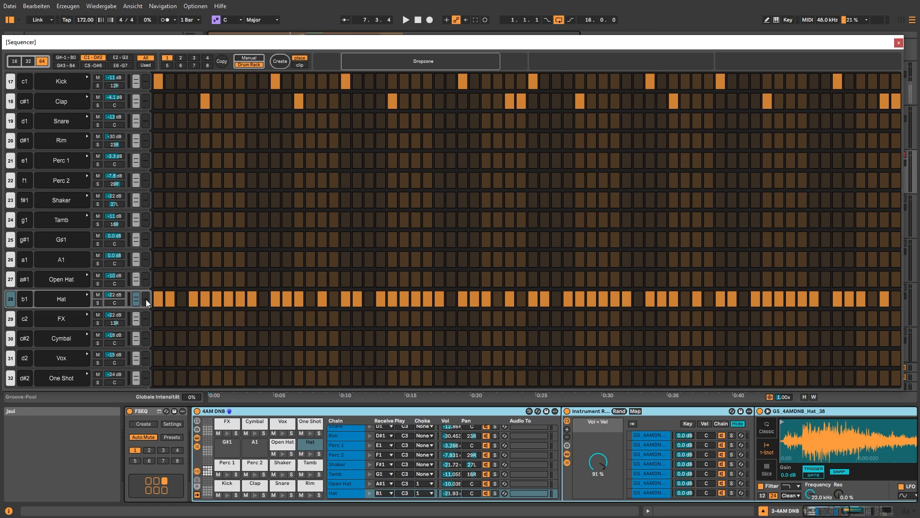
pyautogui.click(145, 299)
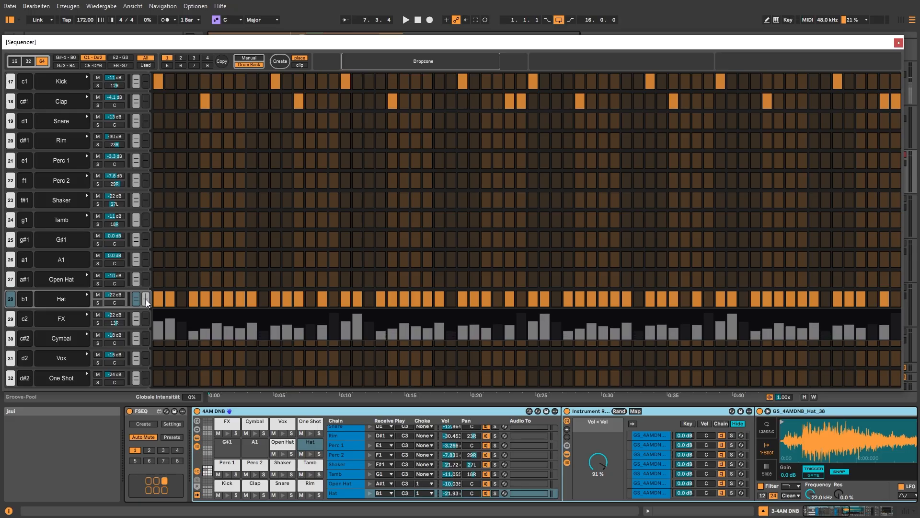
pyautogui.click(145, 299)
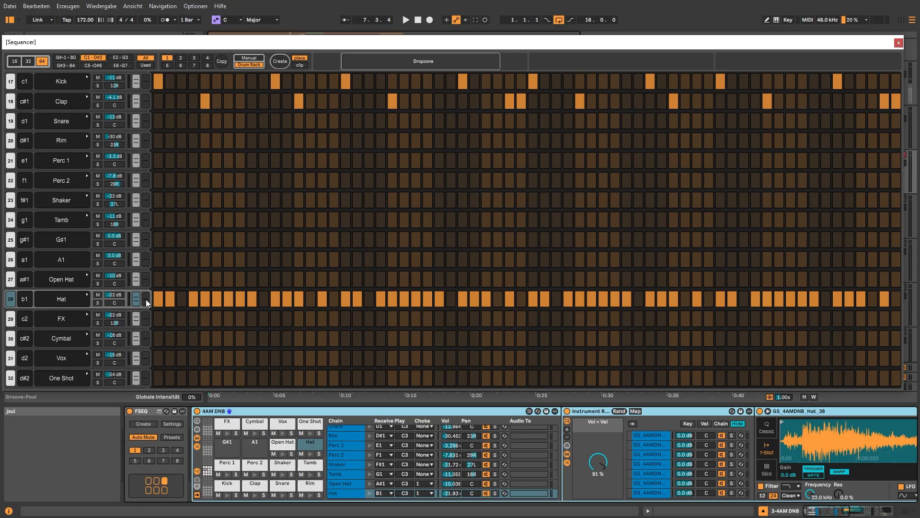
pyautogui.click(145, 299)
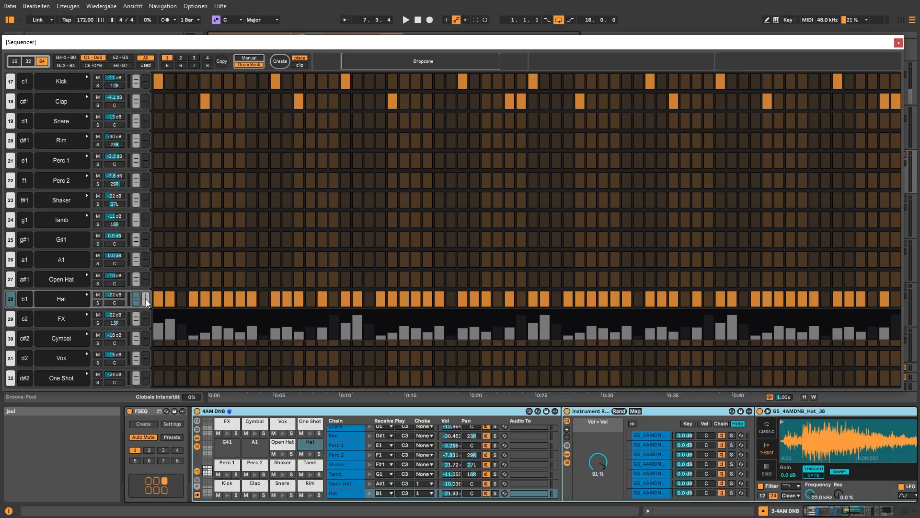
pyautogui.click(145, 299)
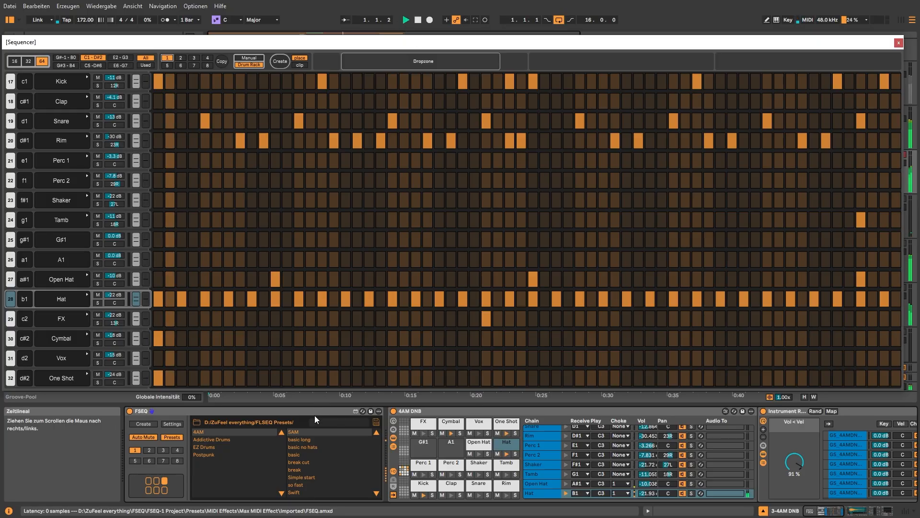
# Step: Audition the 4AM presets basic long, basic no hats, basic and break cut during playback, and stop playback with break cut loaded
pyautogui.press('space')
pyautogui.doubleClick(303, 441)
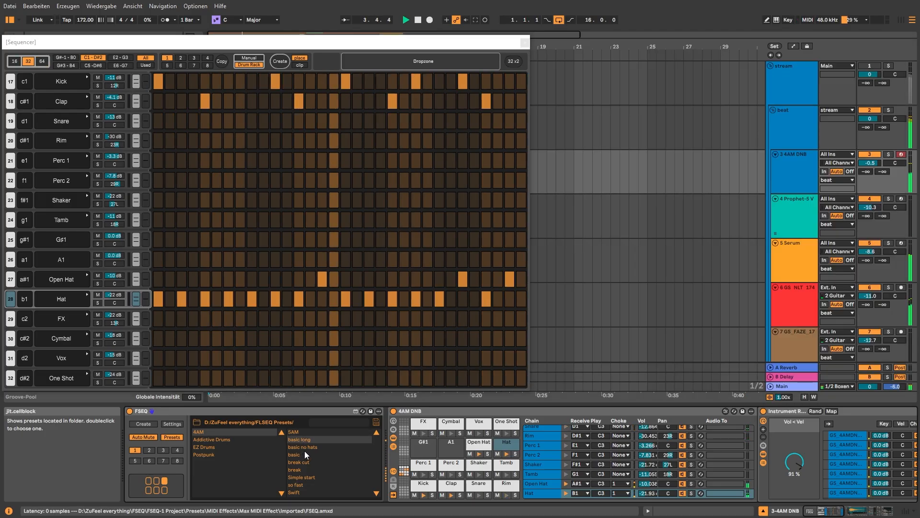
pyautogui.click(304, 450)
pyautogui.doubleClick(303, 450)
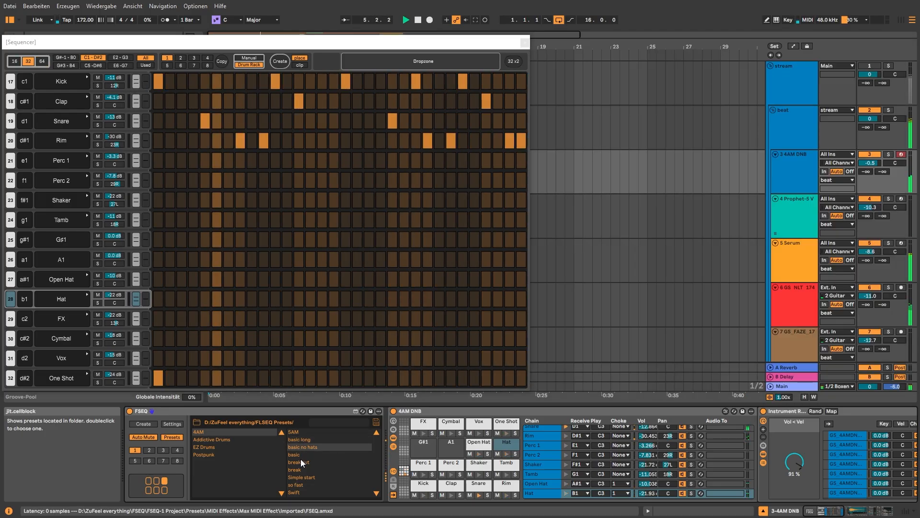
pyautogui.doubleClick(301, 456)
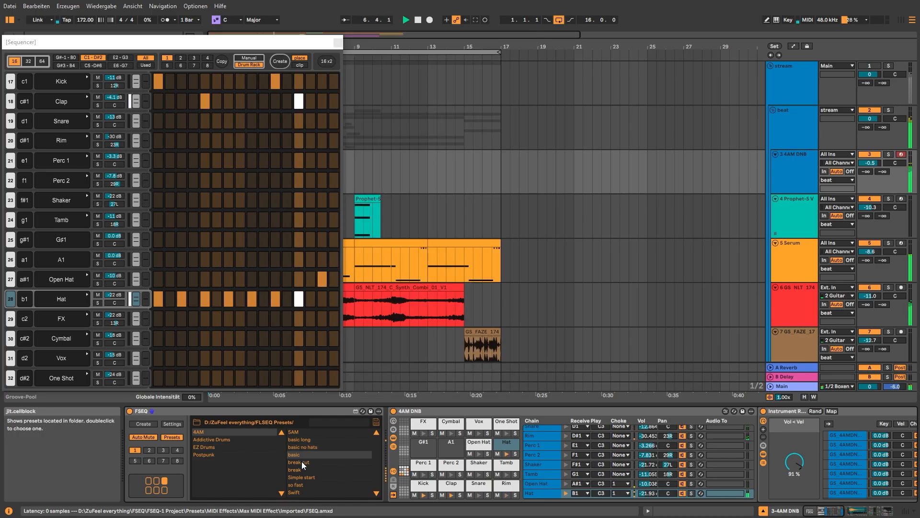
pyautogui.doubleClick(302, 461)
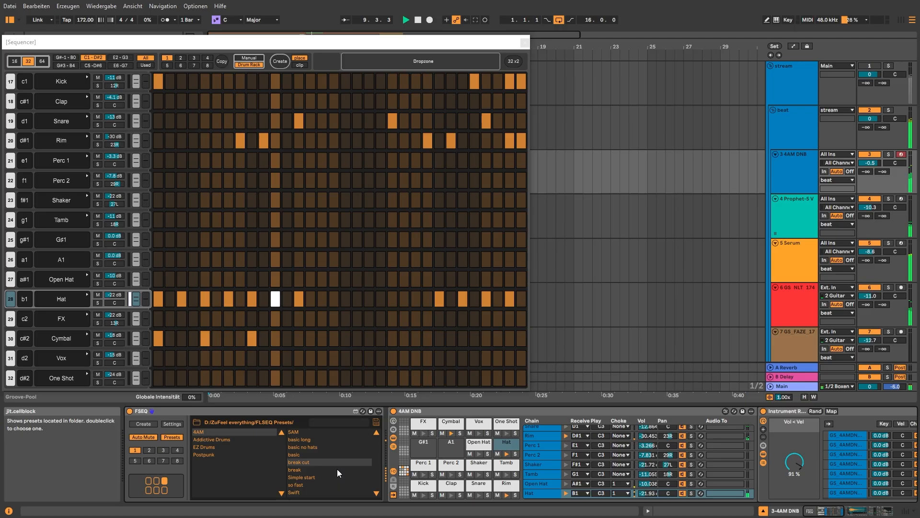
pyautogui.press('space')
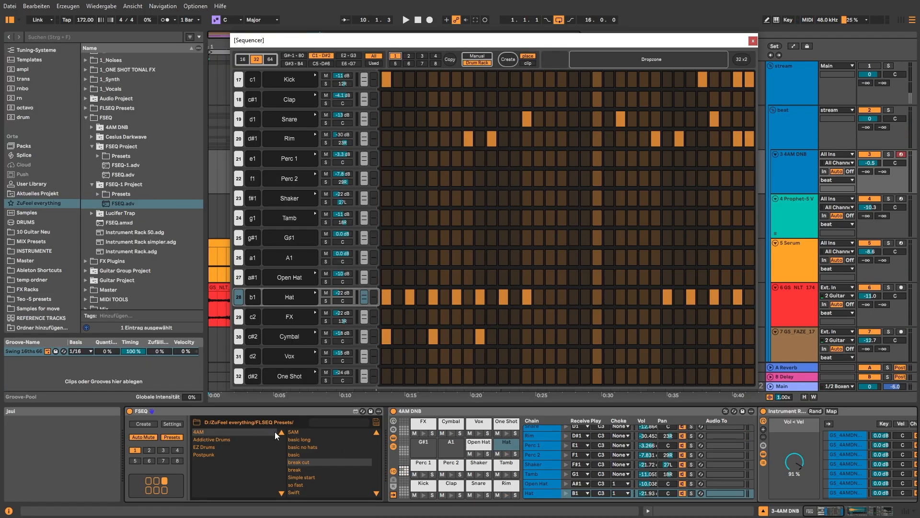
# Step: Hide the FSEQ preset browser and move the sequencer window clear of the start of the arrangement
pyautogui.click(179, 437)
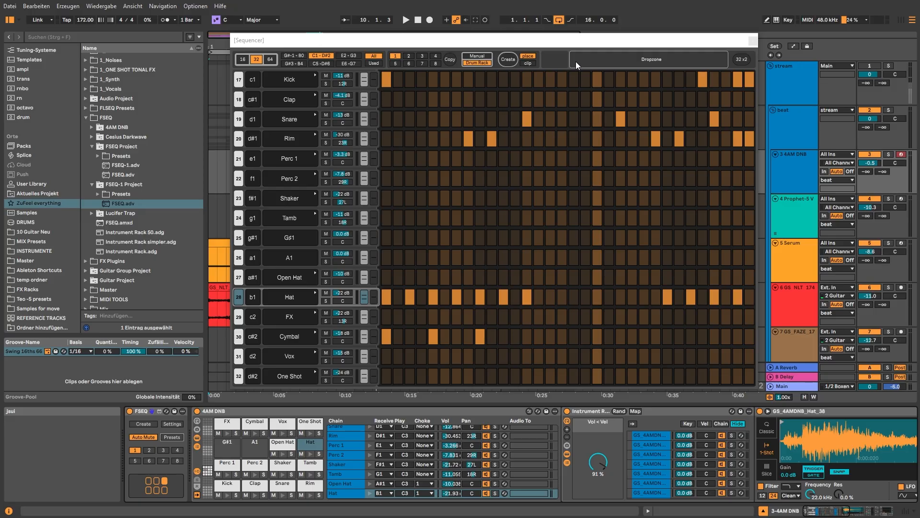
pyautogui.moveTo(548, 43); pyautogui.dragTo(542, 47)
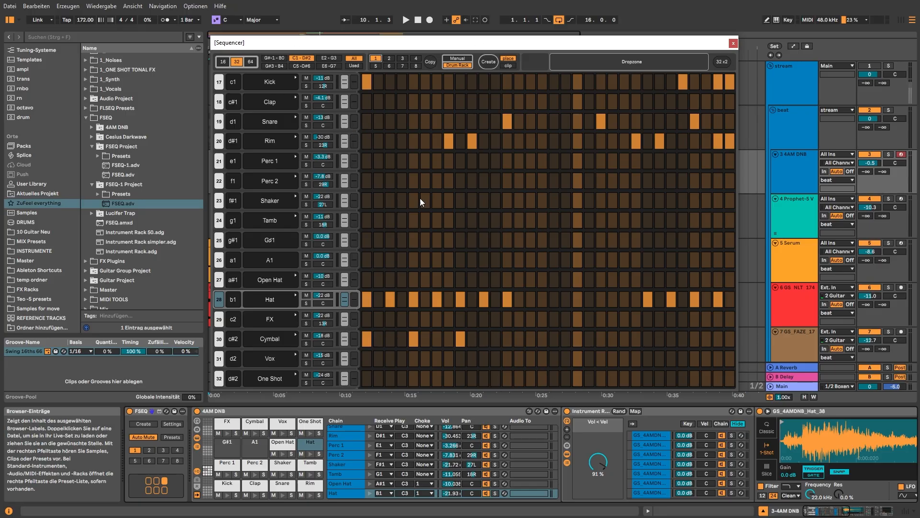
pyautogui.moveTo(463, 46); pyautogui.dragTo(609, 40)
# Step: Create a clip from the active pattern at bar 1 of the arrangement, select the 4AM DNB track and close the sequencer
pyautogui.click(212, 91)
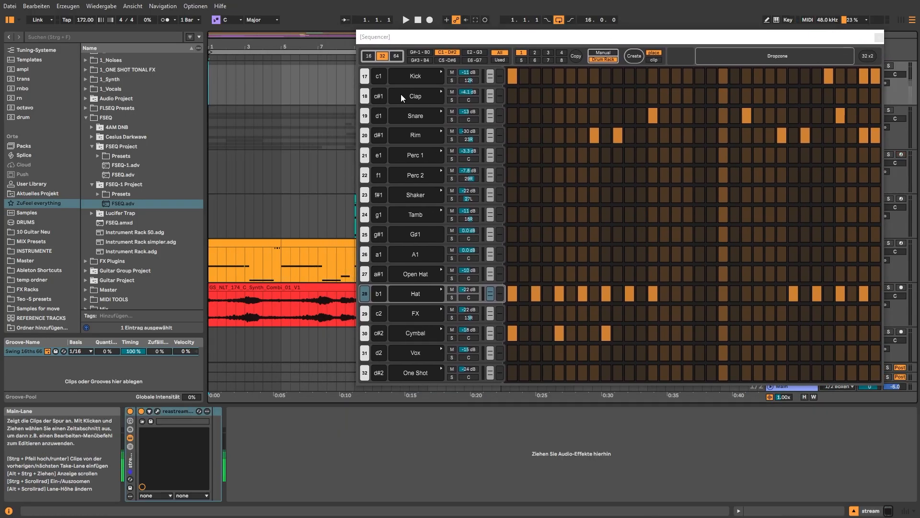
pyautogui.click(639, 55)
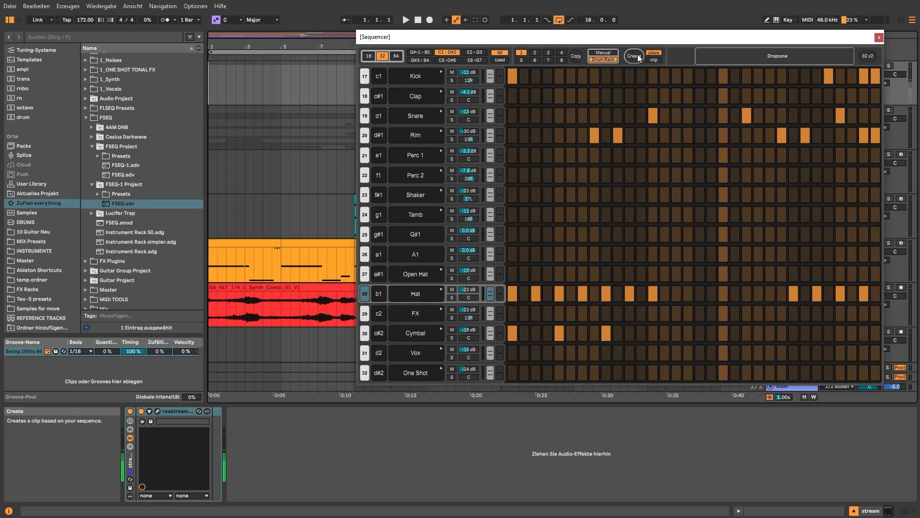
pyautogui.moveTo(550, 35); pyautogui.dragTo(455, 231)
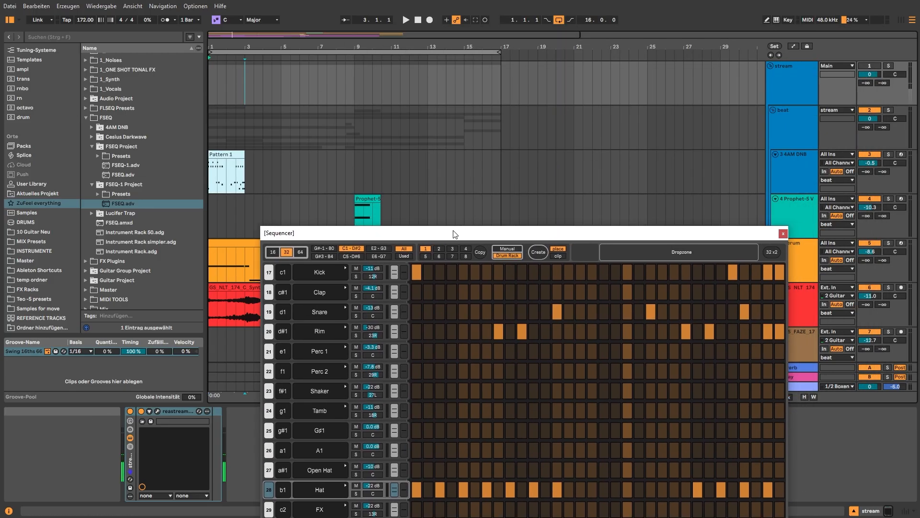
pyautogui.click(787, 173)
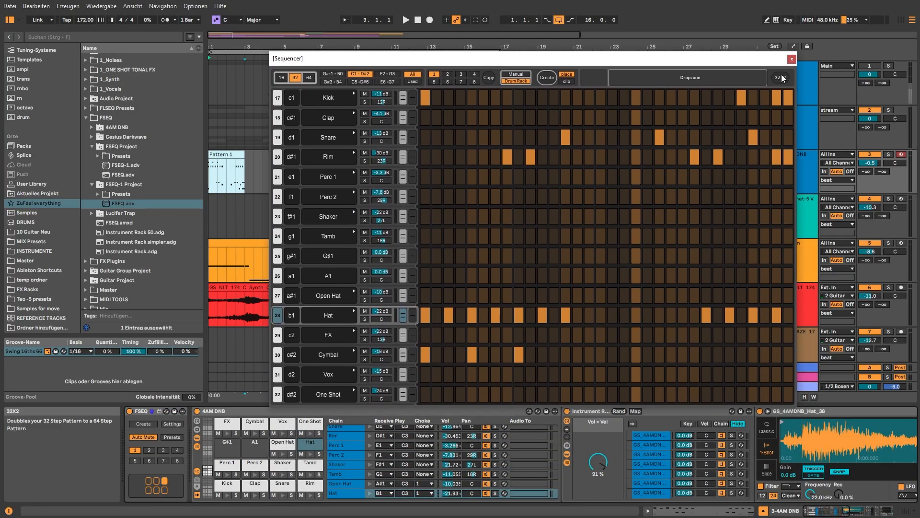
pyautogui.click(789, 58)
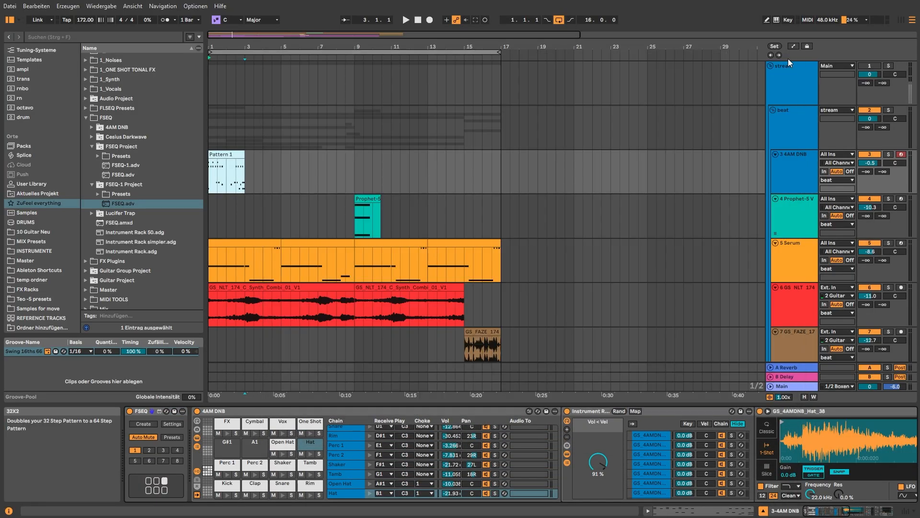
# Step: Map FSEQ's Create Pattern to the "." key and Open Sequencer to the "<" key
pyautogui.click(788, 20)
pyautogui.click(147, 424)
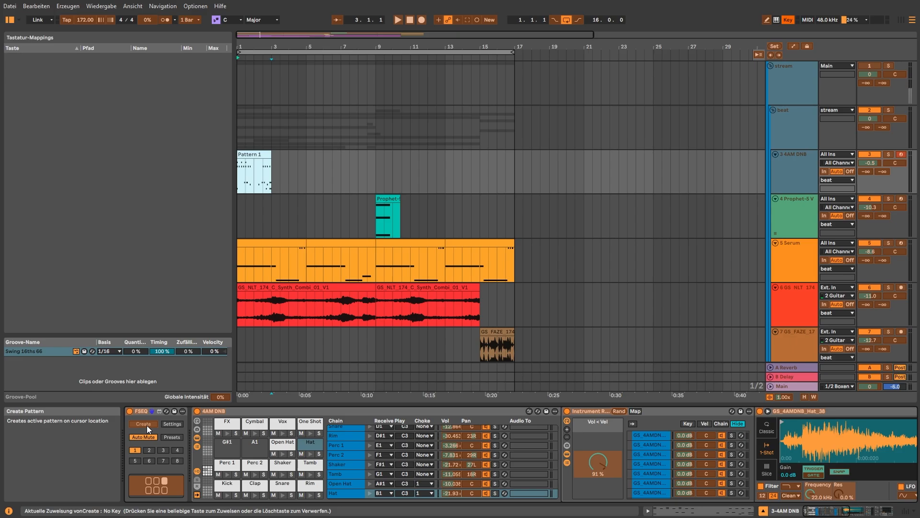
pyautogui.press('.')
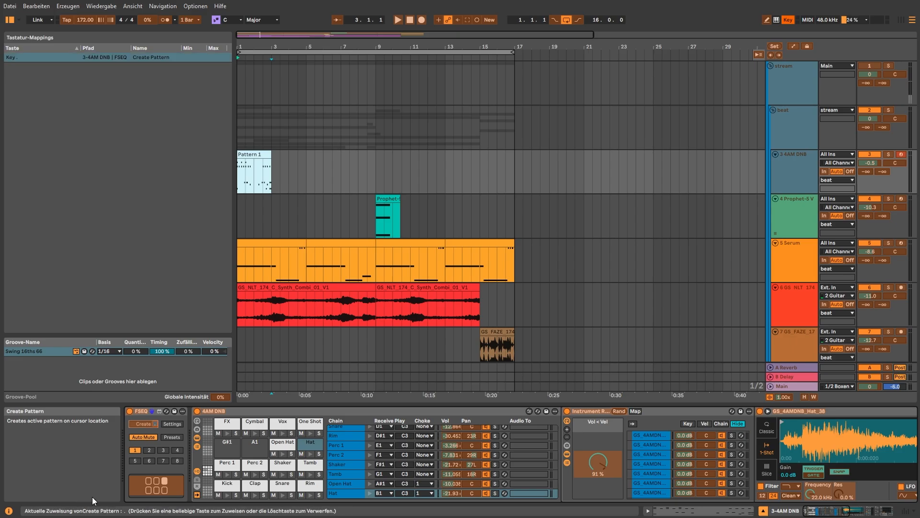
pyautogui.click(158, 488)
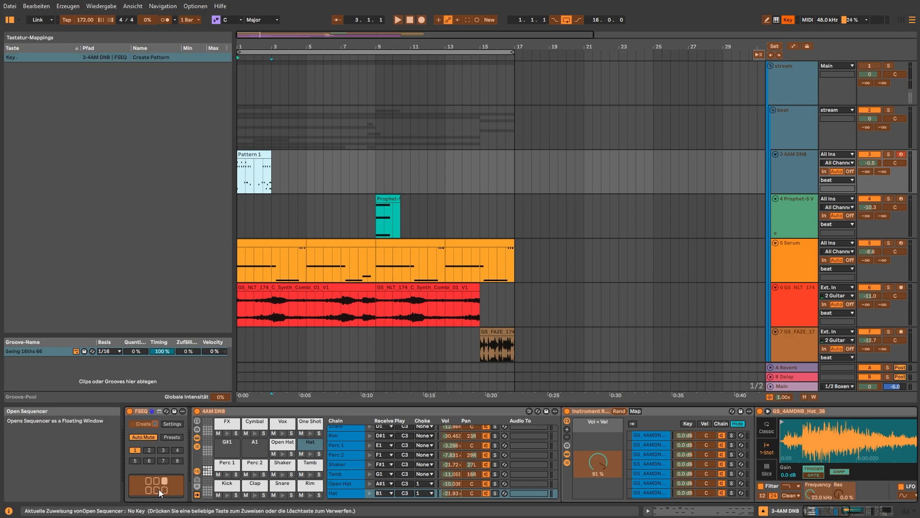
pyautogui.press('less')
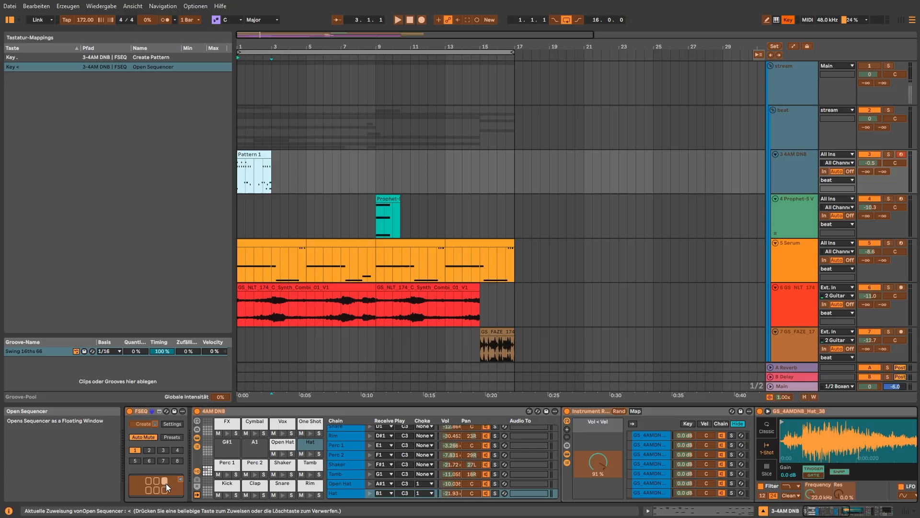
pyautogui.click(788, 20)
# Step: Open and close the sequencer window repeatedly through its new key mapping, leaving it open
pyautogui.press('less')
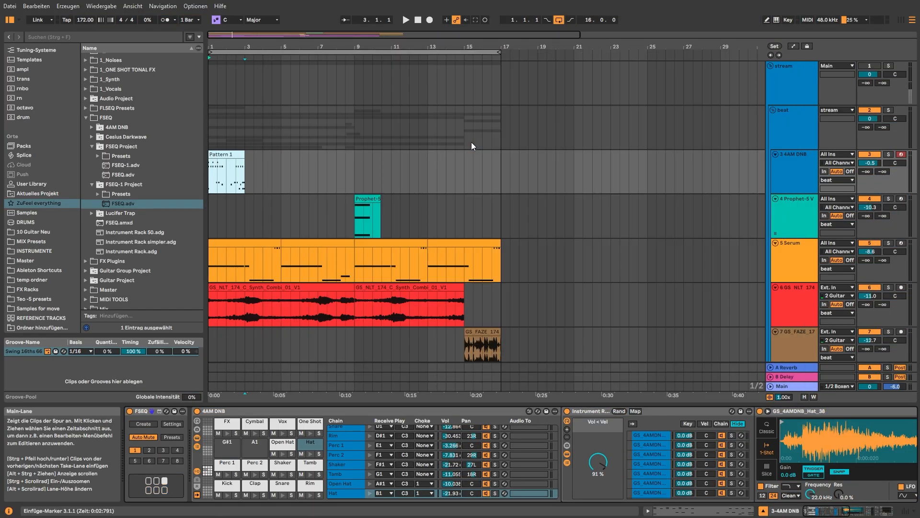
pyautogui.press('less')
pyautogui.press('less')
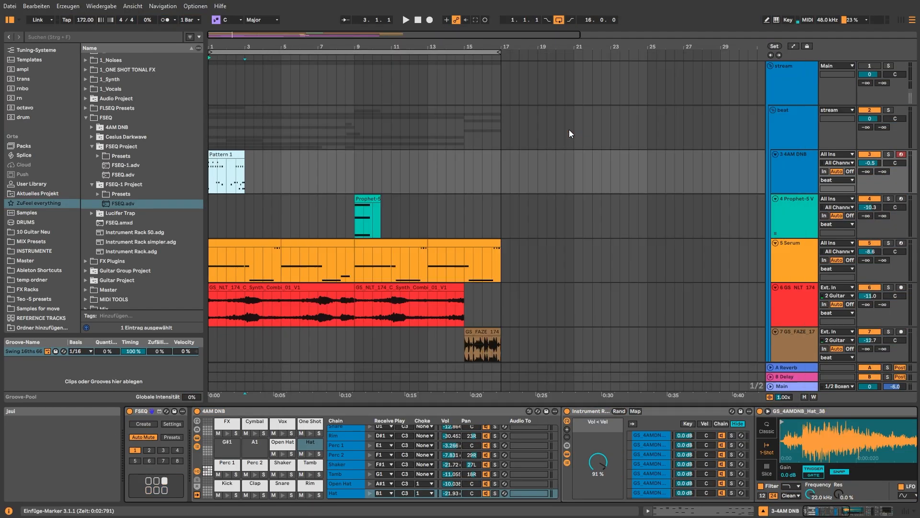
pyautogui.press('less')
# Step: Fill all 32 steps of the Perc 1 row and create the changed pattern as a second clip at bar 3
pyautogui.moveTo(777, 177); pyautogui.dragTo(384, 186)
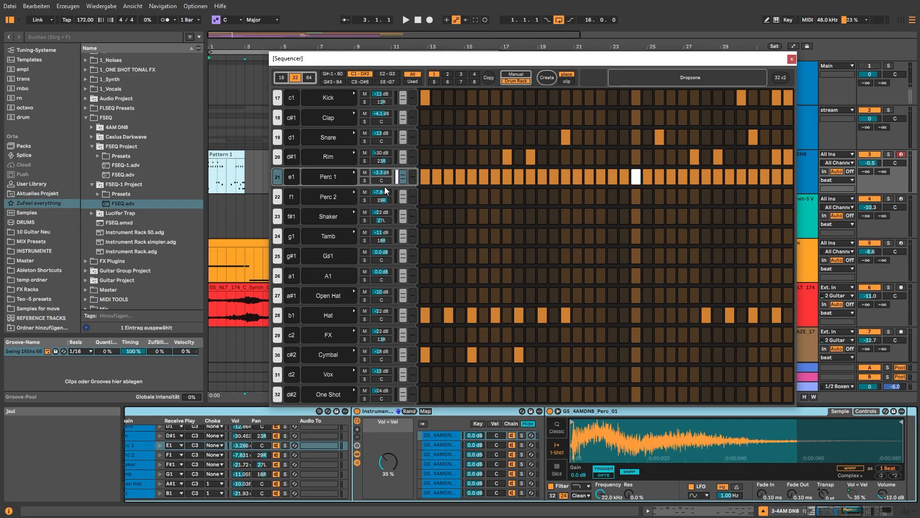
pyautogui.press('less')
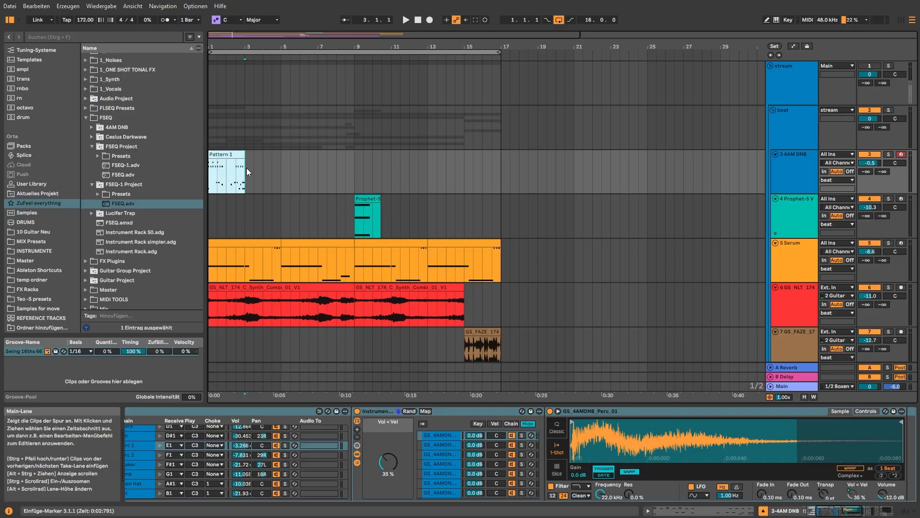
pyautogui.hotkey('ctrl', 'd')
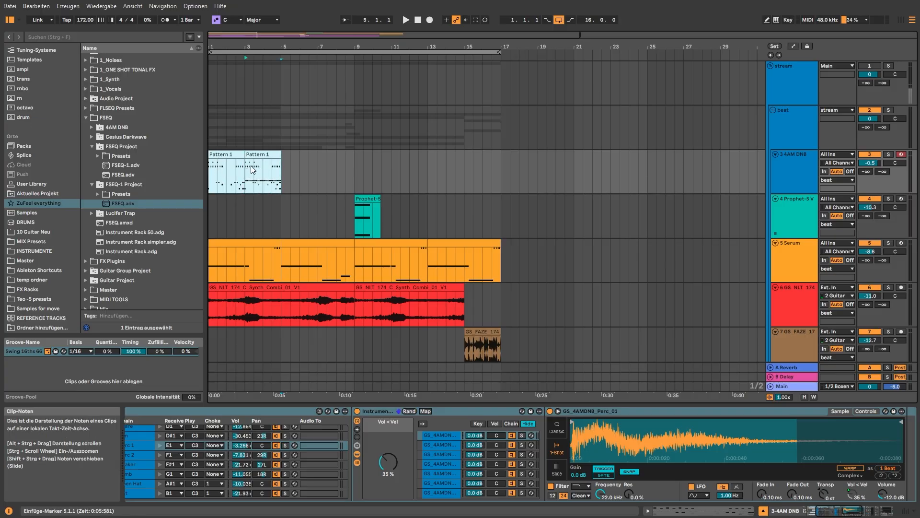
pyautogui.doubleClick(253, 169)
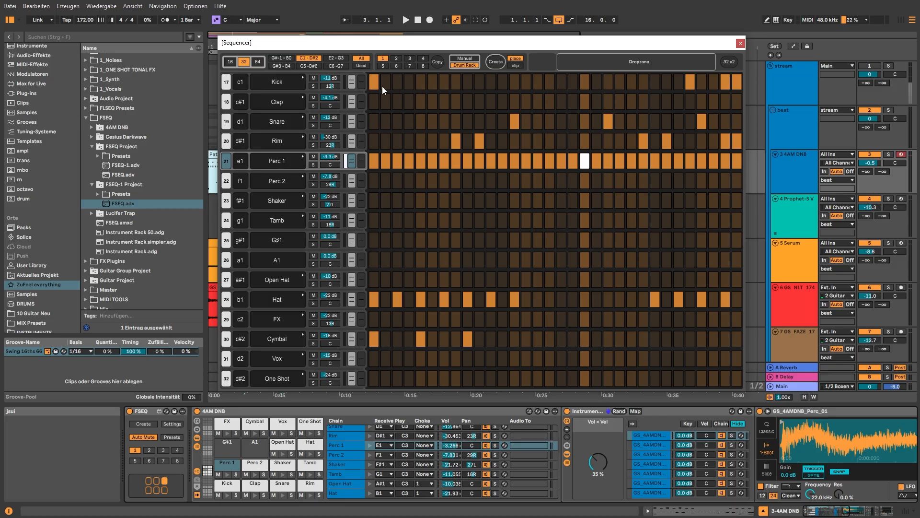
# Step: Audition the Kick row's samples in both directions through its sample list, ending on GS_4AMDNB_Kick_27
pyautogui.click(396, 81)
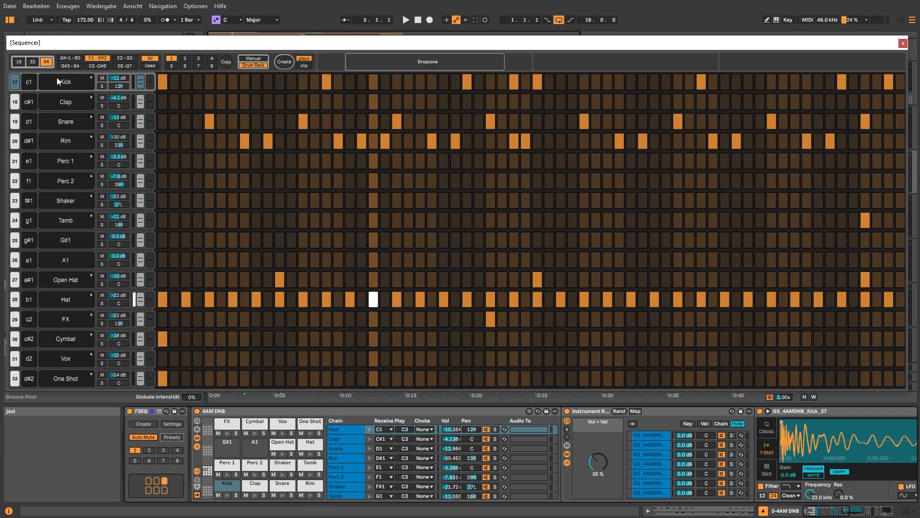
pyautogui.click(59, 80)
pyautogui.press('Down')
pyautogui.press('Down')
pyautogui.press('Down')
pyautogui.press('Down')
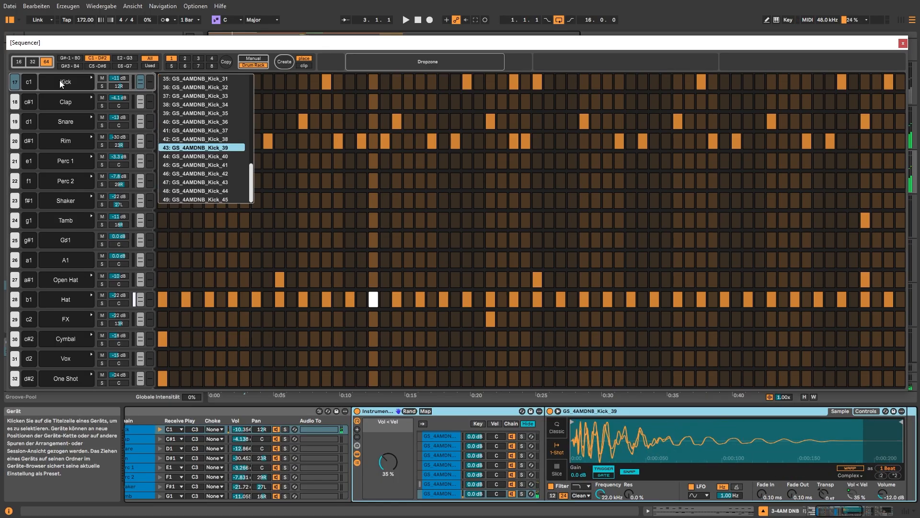
pyautogui.press('Up')
pyautogui.press('Up')
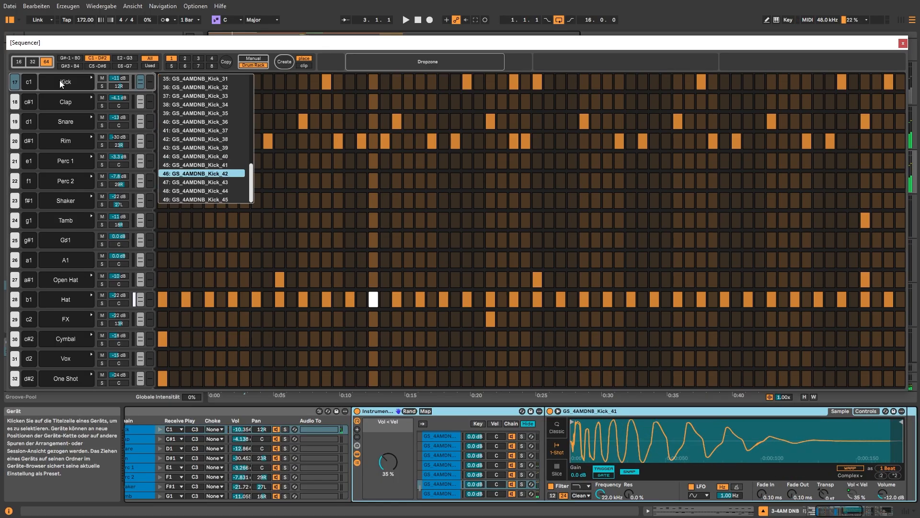
pyautogui.press('Up')
pyautogui.press('Up')
pyautogui.press('Up')
pyautogui.press('Up')
pyautogui.press('Up')
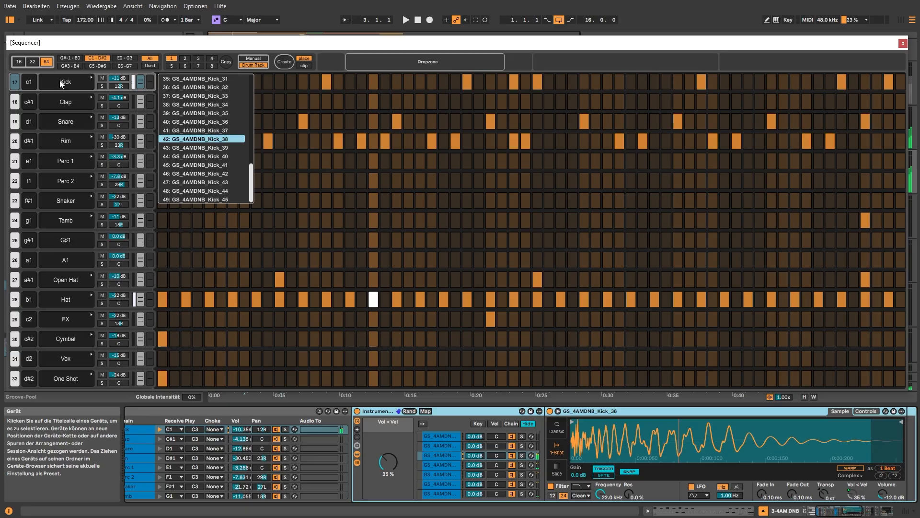
pyautogui.press('Up')
pyautogui.press('Up')
pyautogui.press('Up')
pyautogui.press('Up')
pyautogui.press('Up')
pyautogui.press('Up')
pyautogui.press('Up')
pyautogui.press('Up')
pyautogui.press('Up')
pyautogui.press('Up')
pyautogui.press('Up')
pyautogui.press('Up')
pyautogui.press('Up')
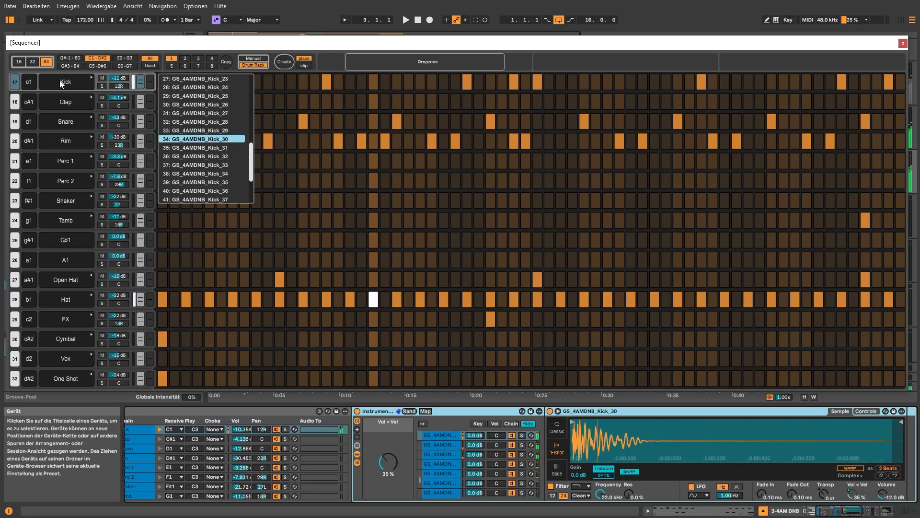
pyautogui.press('Up')
pyautogui.press('Up')
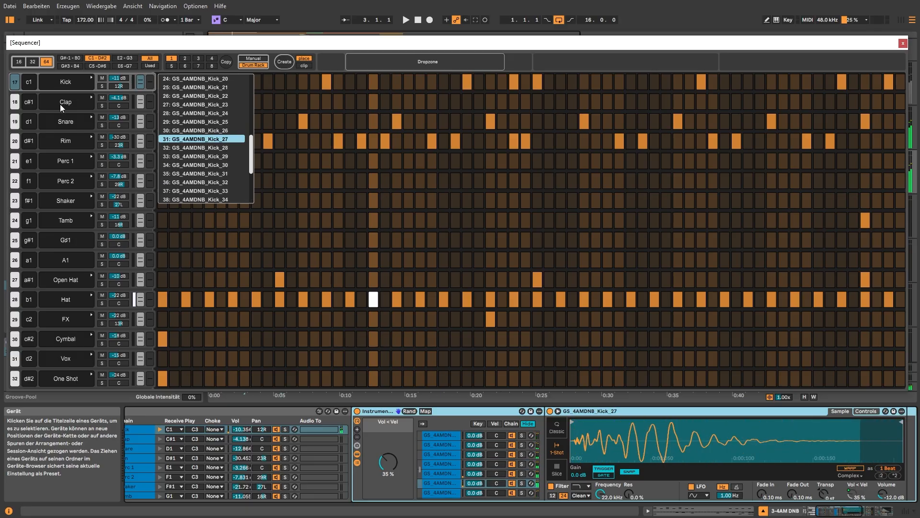
# Step: Audition the Clap row's samples one after another, ending on GS_4AMDNB_Clap_06
pyautogui.click(59, 105)
pyautogui.press('Down')
pyautogui.press('Down')
pyautogui.press('Down')
pyautogui.press('Down')
pyautogui.press('Down')
pyautogui.press('Down')
pyautogui.press('Down')
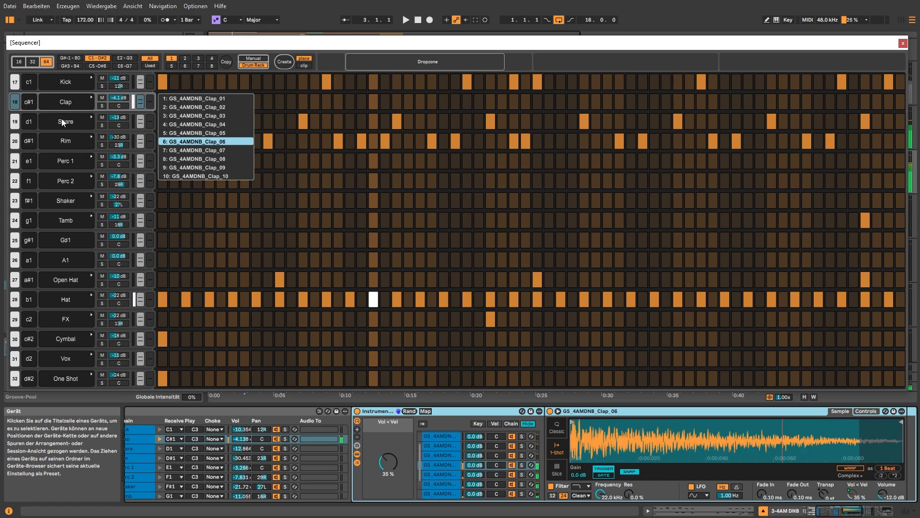
# Step: Swap the Snare row's sample by stepping forward through its sample list
pyautogui.click(63, 121)
pyautogui.press('Down')
pyautogui.press('Down')
pyautogui.press('Down')
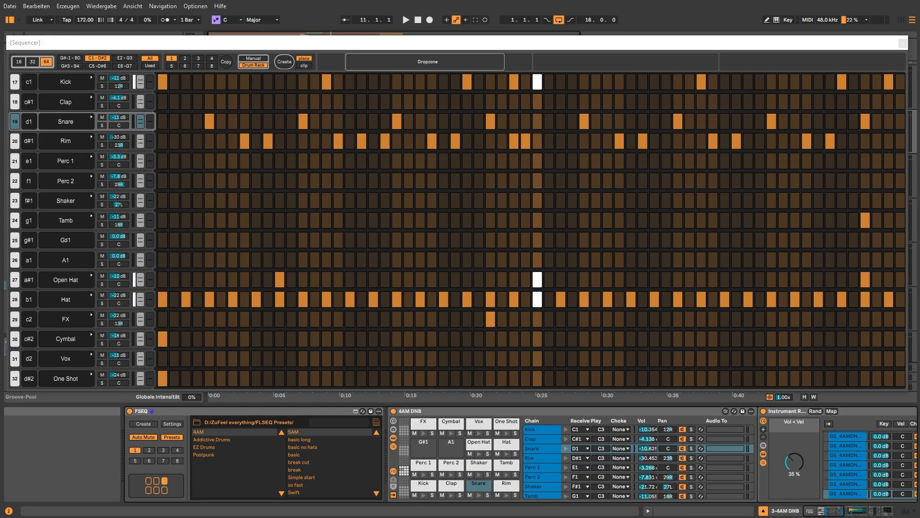
# Step: Cycle the sequence length through 16, 32 and 64 steps, ending back on 16
pyautogui.click(19, 62)
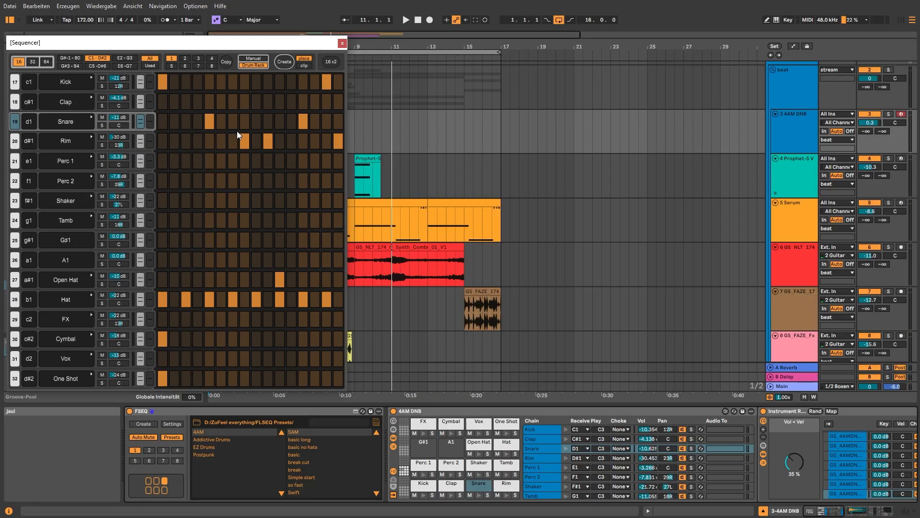
pyautogui.click(33, 62)
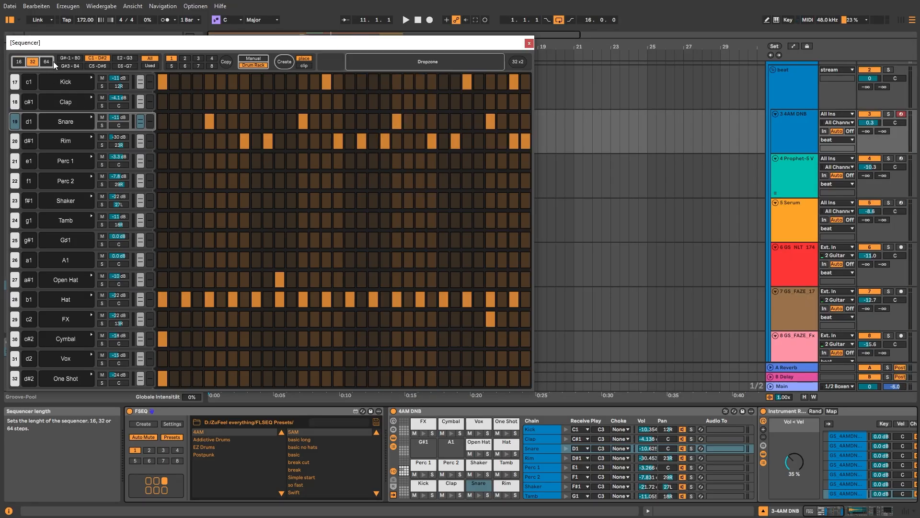
pyautogui.click(48, 62)
pyautogui.click(33, 61)
pyautogui.click(20, 61)
# Step: Play the pattern while extending its length to 32 and 64 steps, and stop playback
pyautogui.press('space')
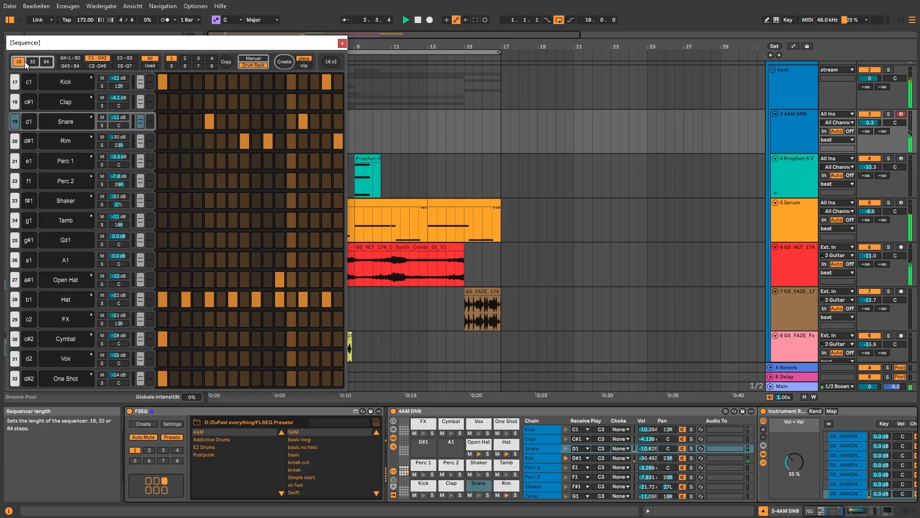
pyautogui.click(31, 62)
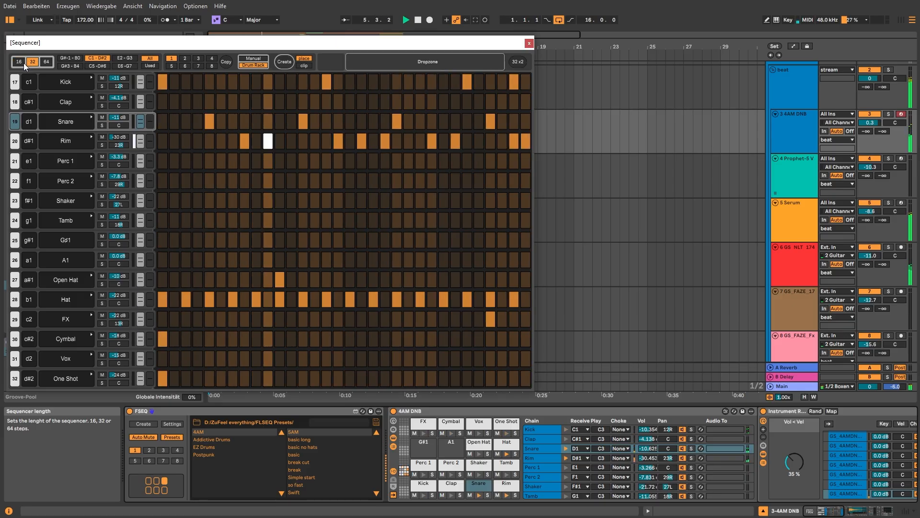
pyautogui.click(46, 62)
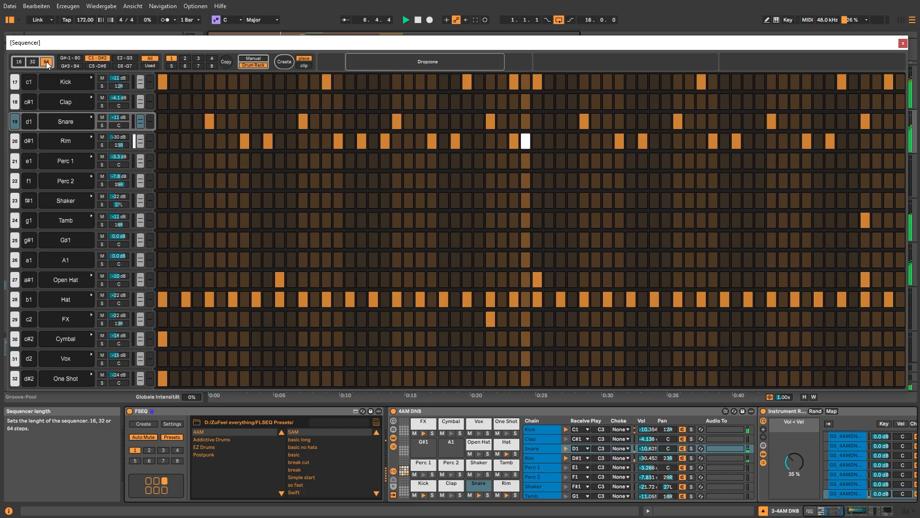
pyautogui.press('space')
# Step: Limit the C1–D#2 note range to its used rows and bring all rows back
pyautogui.click(96, 59)
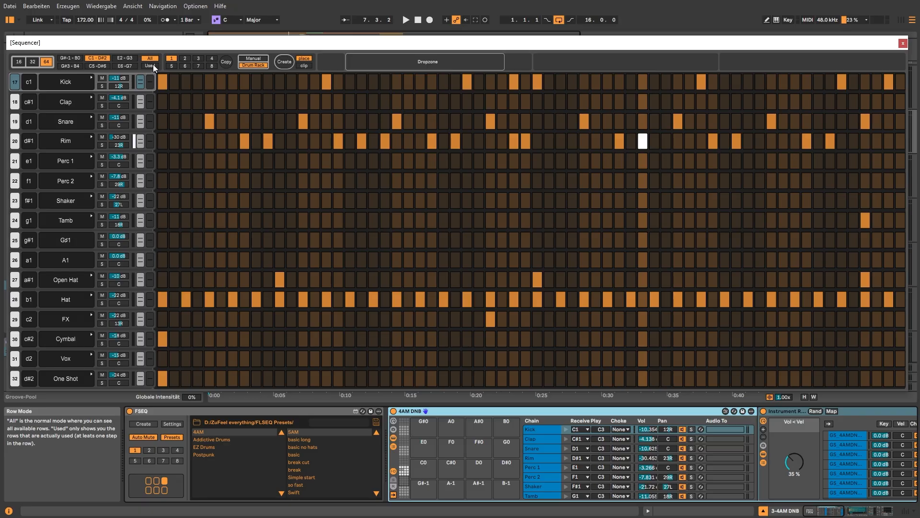
pyautogui.click(152, 65)
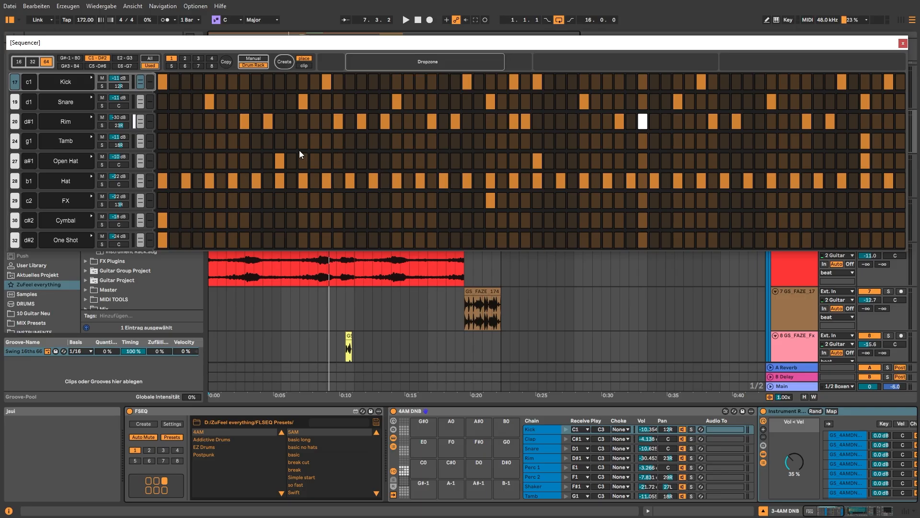
pyautogui.click(150, 58)
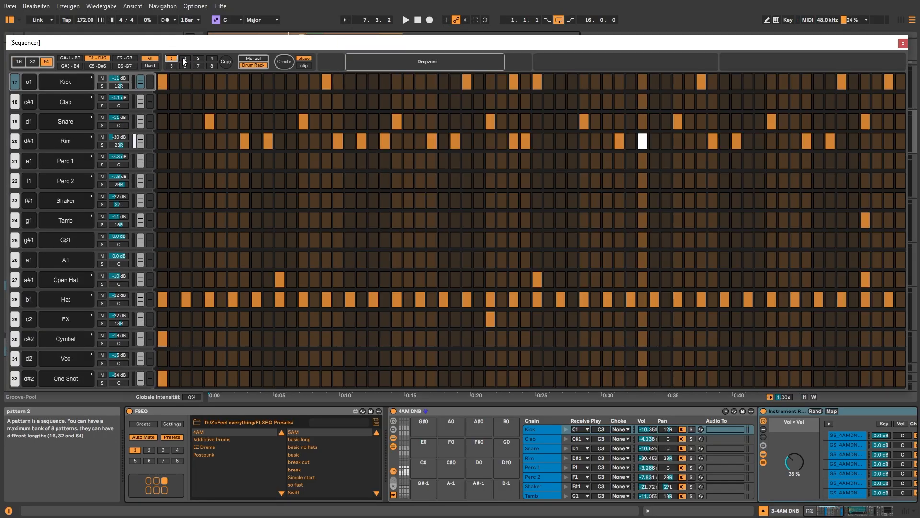
# Step: Build pattern 2 with Kick on steps 1, 2 and 9, Clap on steps 5 and 13, and Hat on every second step
pyautogui.click(185, 59)
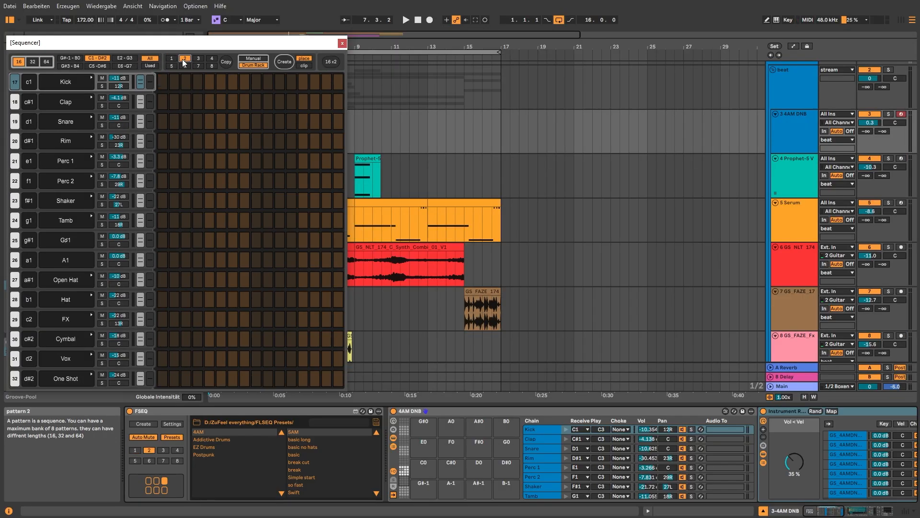
pyautogui.click(210, 103)
pyautogui.click(258, 81)
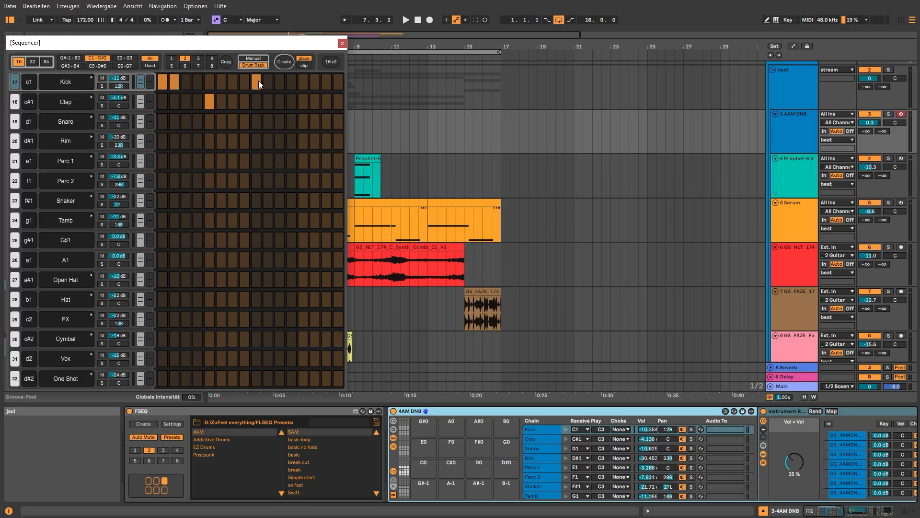
pyautogui.click(300, 99)
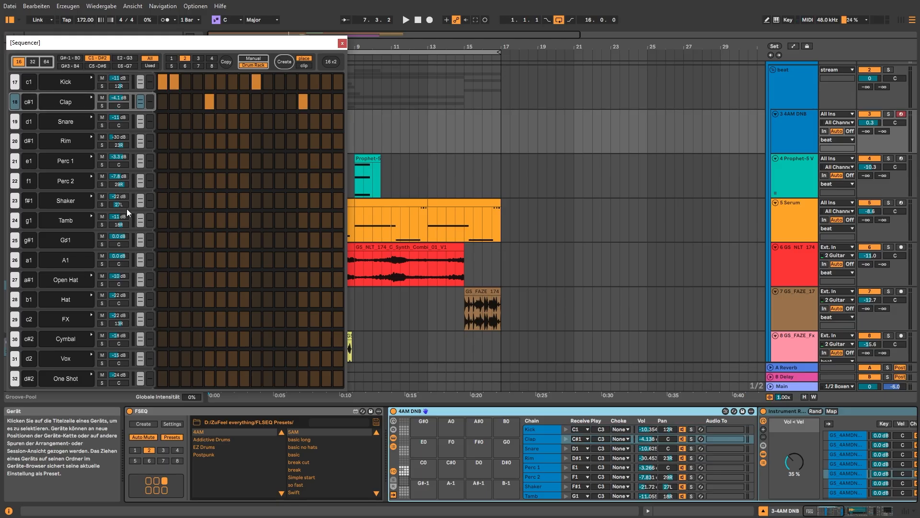
pyautogui.click(73, 296)
pyautogui.press('2')
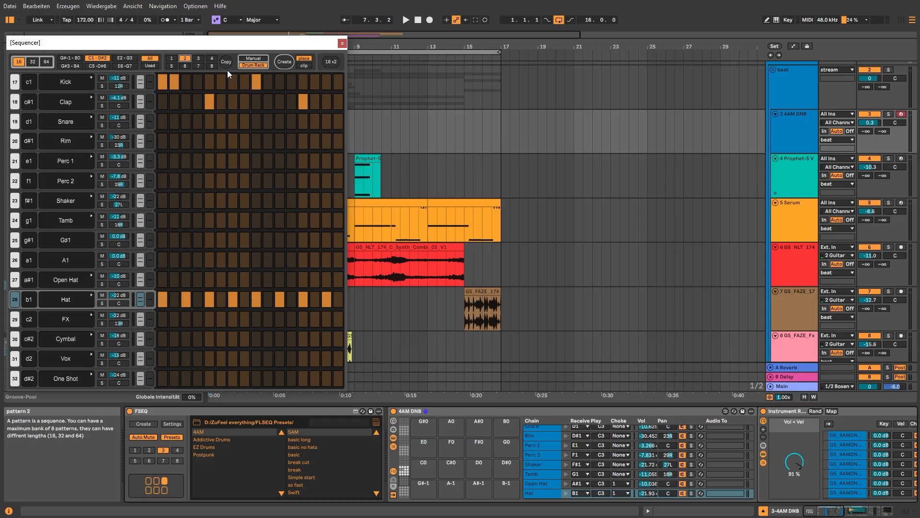
# Step: Vary the pattern 2 copy in pattern 3 by removing the Clap on step 13 and filling Snare steps 13 to 16
pyautogui.click(198, 59)
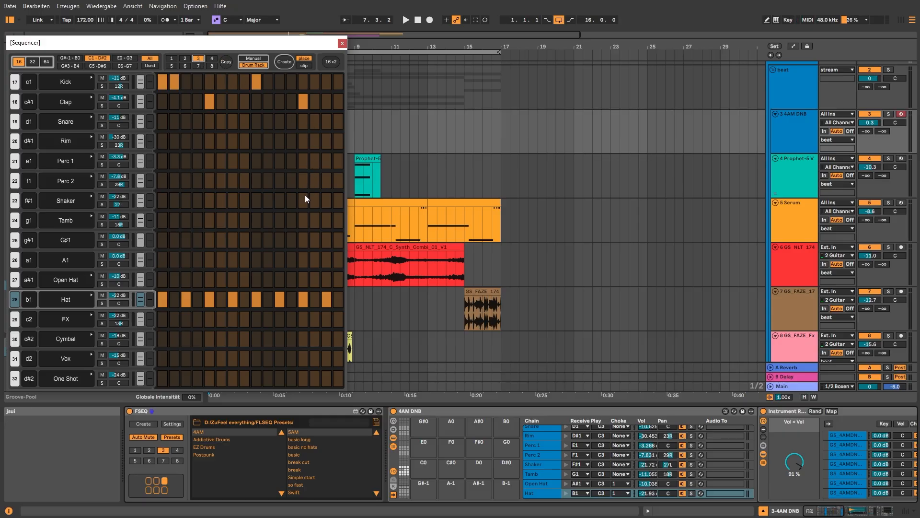
pyautogui.click(303, 105)
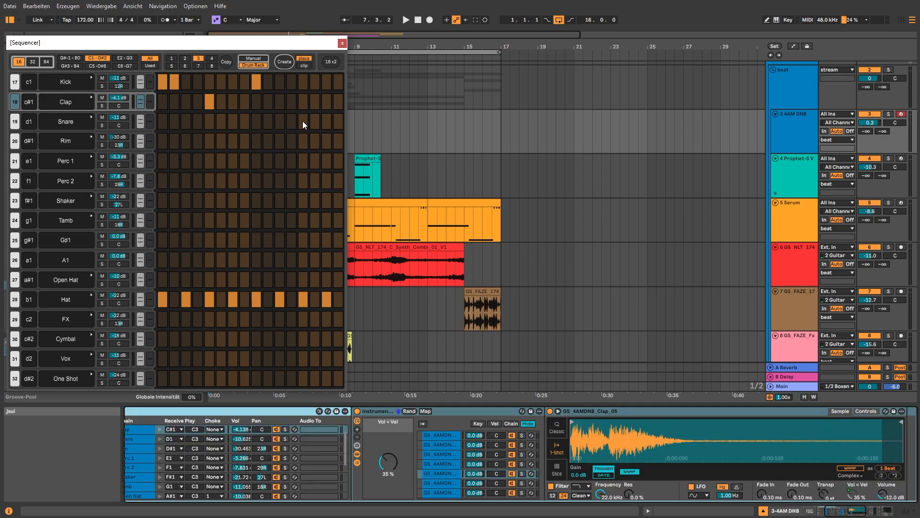
pyautogui.moveTo(303, 121); pyautogui.dragTo(326, 120)
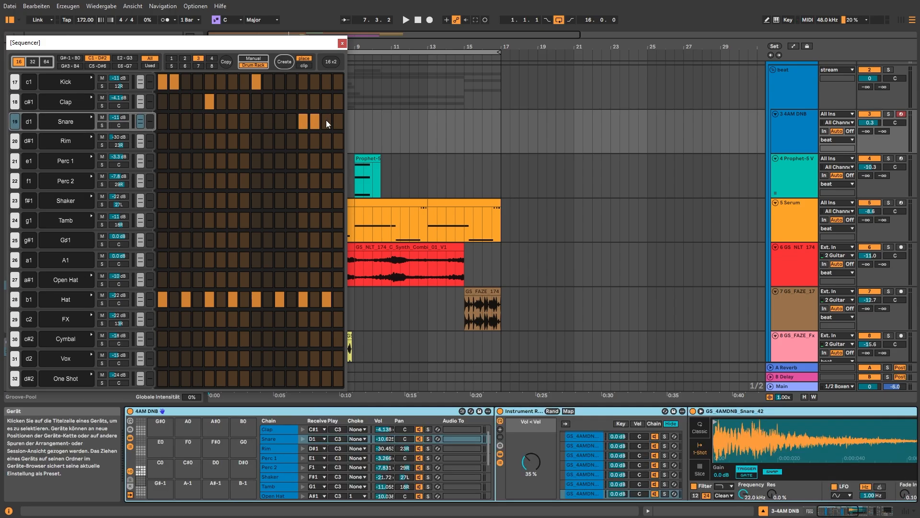
# Step: Alternate between patterns 2 and 3 to compare them, ending on pattern 3
pyautogui.click(185, 58)
pyautogui.click(198, 58)
pyautogui.click(185, 58)
pyautogui.click(200, 60)
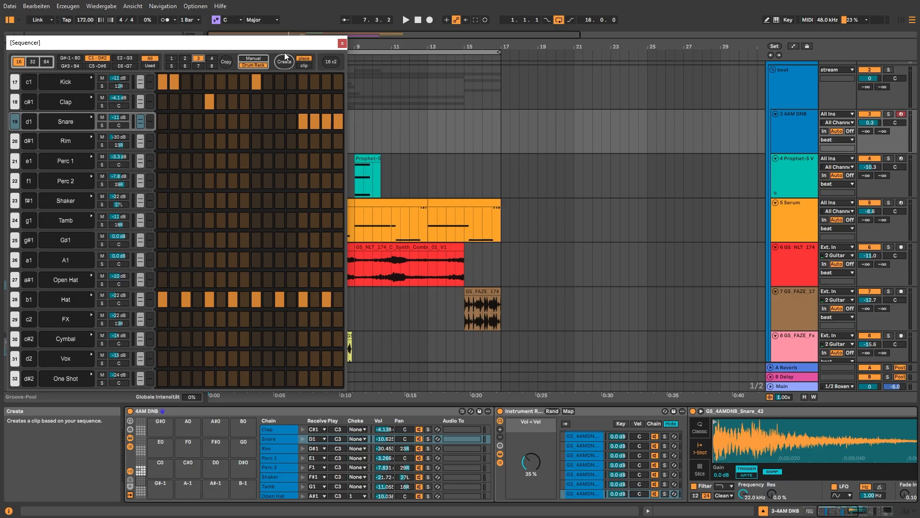
# Step: Show the Kick row's velocity lane and redraw the velocities of its hits on steps 1, 2 and 9
pyautogui.moveTo(286, 42); pyautogui.dragTo(518, 64)
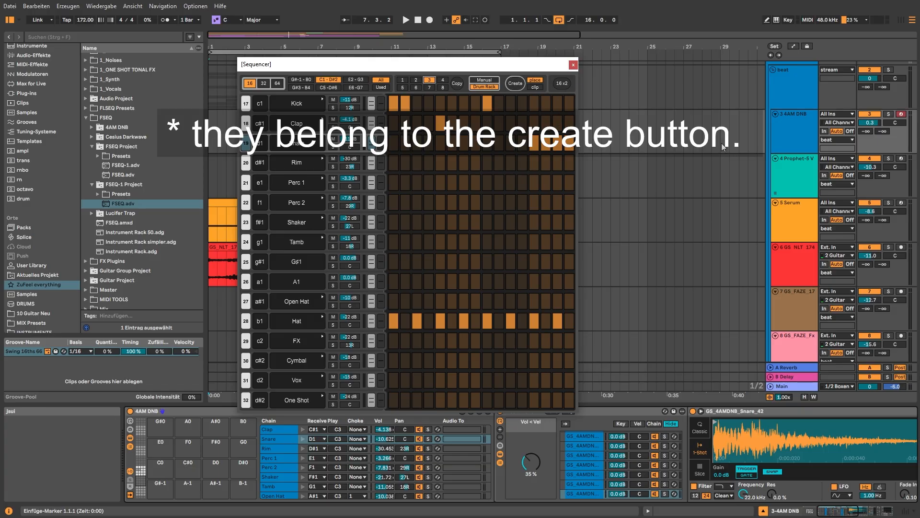
pyautogui.click(380, 103)
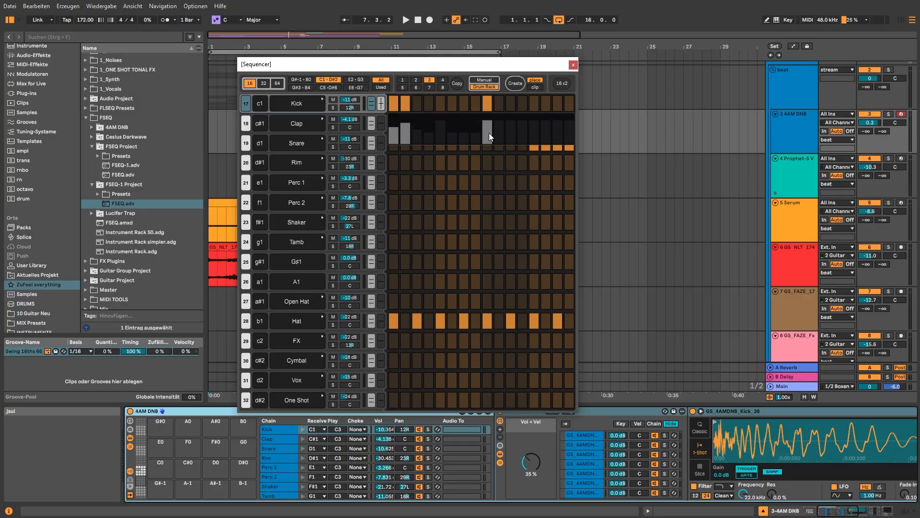
pyautogui.moveTo(568, 133)
pyautogui.mouseDown()
pyautogui.moveTo(430, 136)
pyautogui.moveTo(553, 132)
pyautogui.mouseUp()
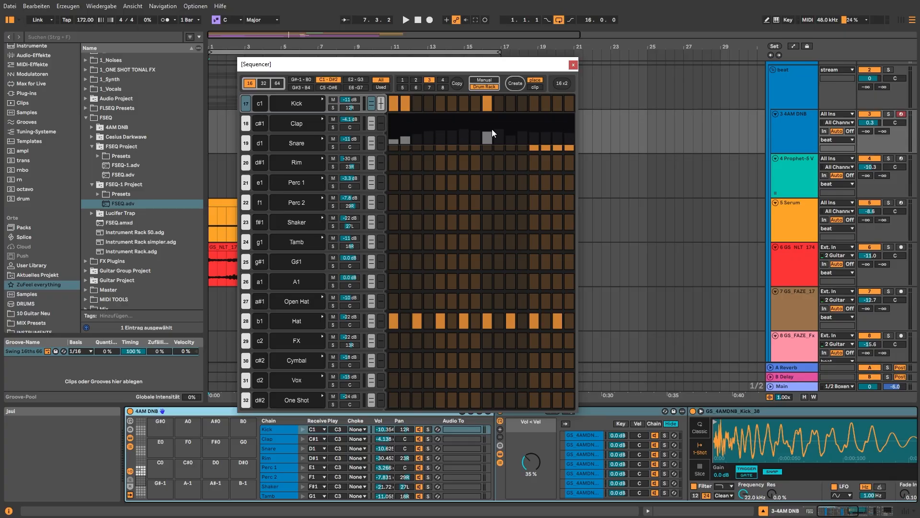
pyautogui.moveTo(492, 129); pyautogui.dragTo(391, 123)
pyautogui.moveTo(490, 130)
pyautogui.mouseDown()
pyautogui.moveTo(505, 132)
pyautogui.moveTo(482, 125)
pyautogui.mouseUp()
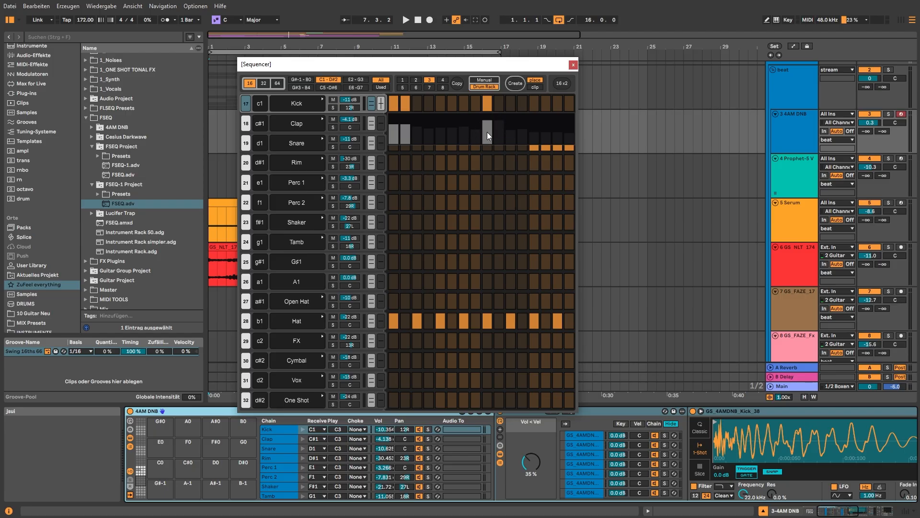
# Step: Examine the Kick row's fill options and look through its sample list
pyautogui.click(370, 104)
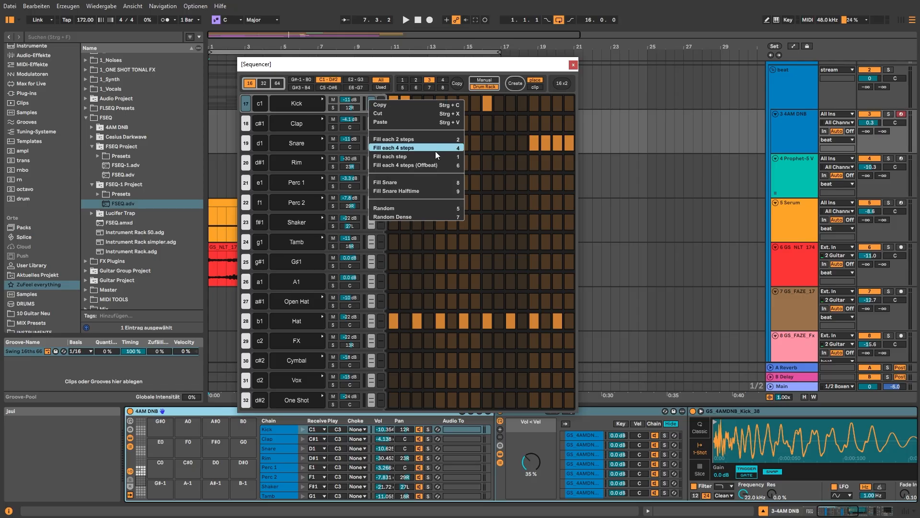
pyautogui.click(372, 100)
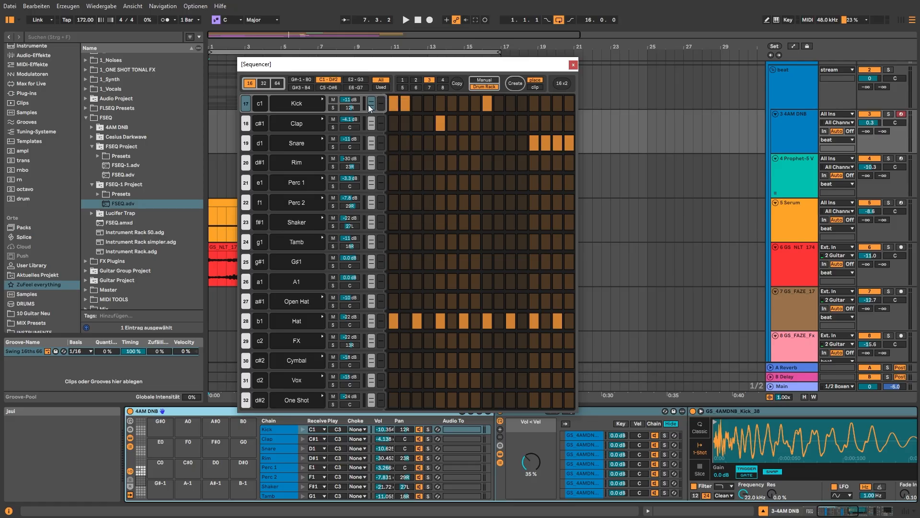
pyautogui.click(301, 104)
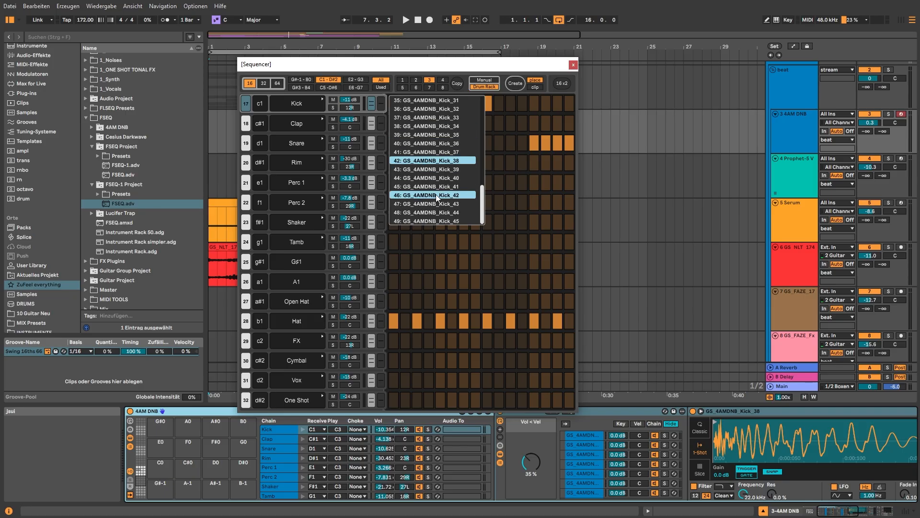
pyautogui.scroll(4, 443, 192)
pyautogui.scroll(5, 444, 182)
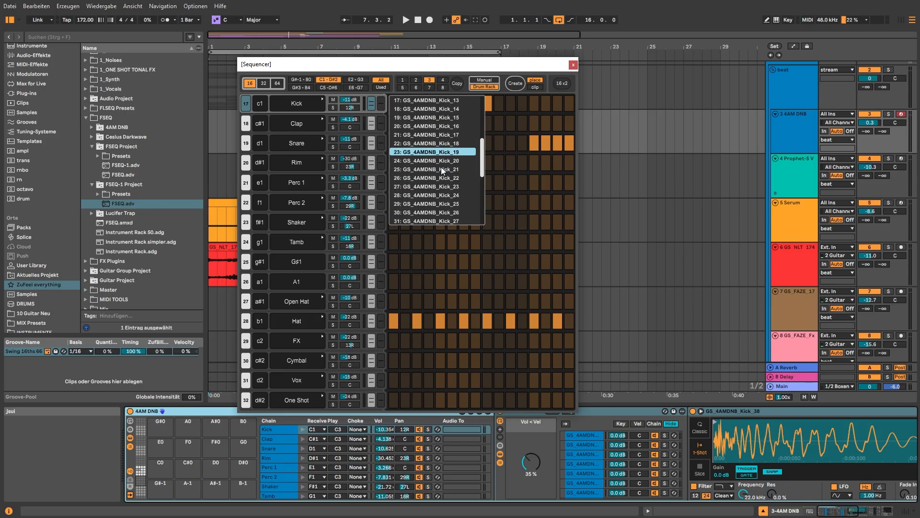
pyautogui.scroll(8, 445, 144)
pyautogui.scroll(-8, 445, 144)
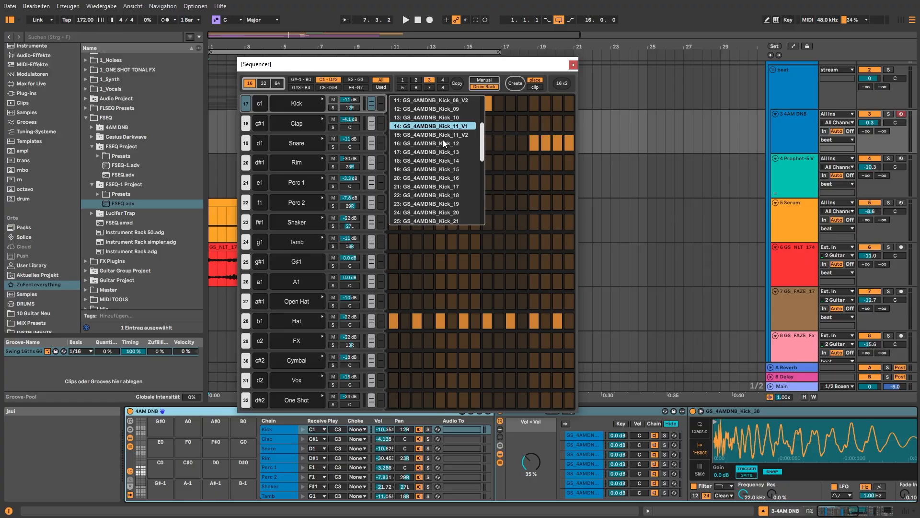
pyautogui.scroll(5, 443, 144)
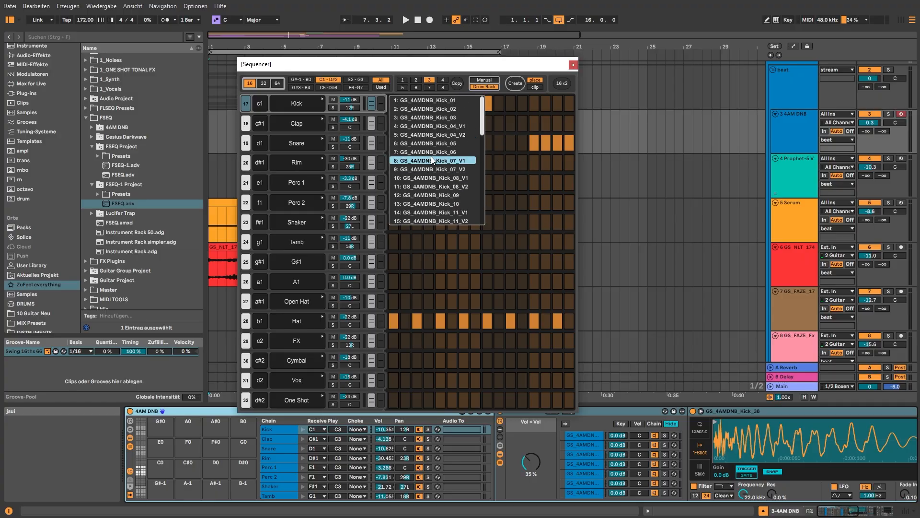
pyautogui.scroll(-1, 430, 156)
pyautogui.scroll(-5, 430, 156)
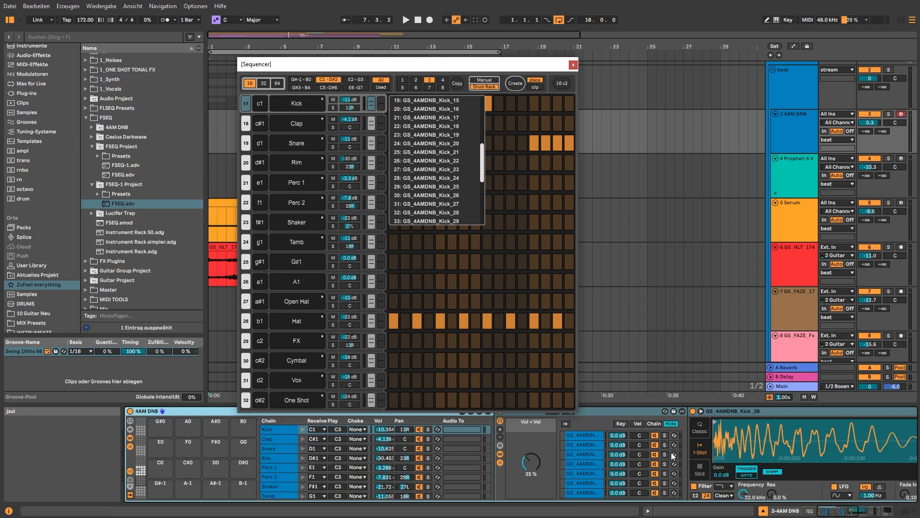
pyautogui.click(253, 104)
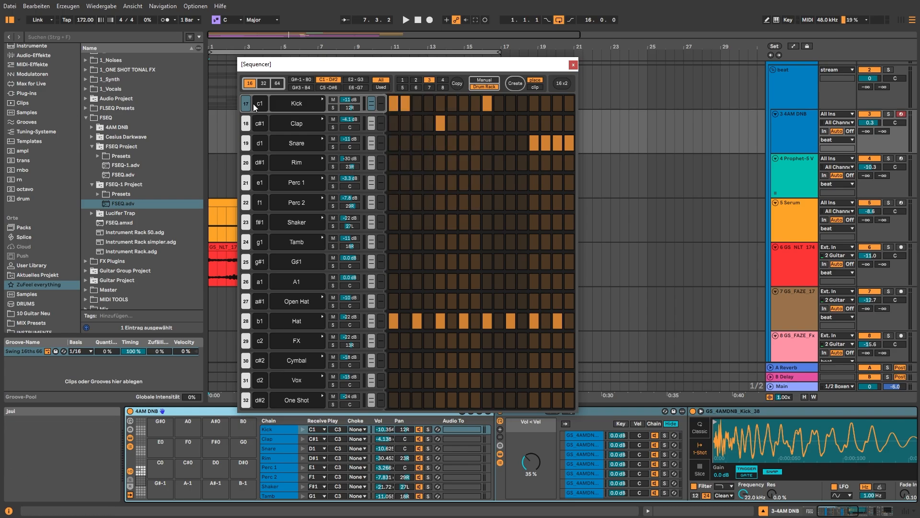
# Step: Audition the Kick and Clap pads alternately from their row numbers
pyautogui.click(246, 102)
pyautogui.click(246, 102)
pyautogui.click(249, 125)
pyautogui.click(247, 106)
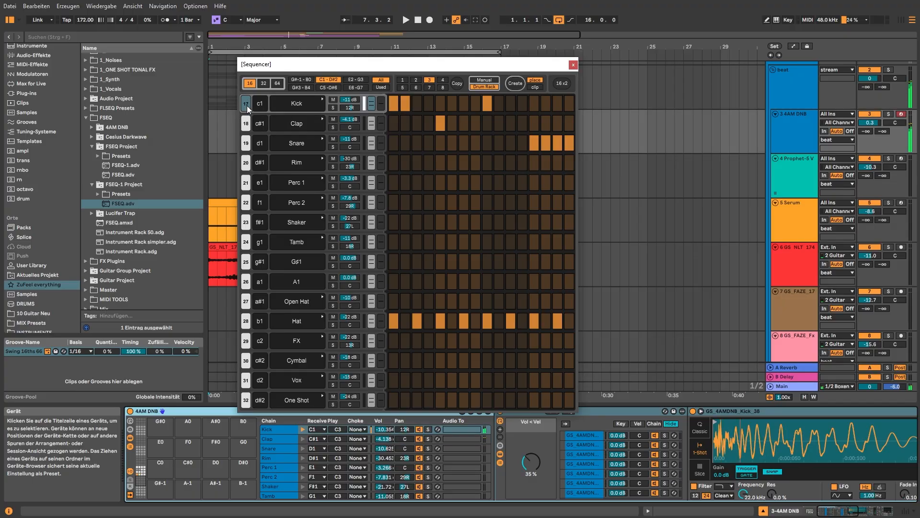
pyautogui.click(246, 126)
pyautogui.click(244, 104)
# Step: Hide the preset browser and go through patterns 1 to 4 from the compact FSEQ device, ending on pattern 3
pyautogui.click(223, 65)
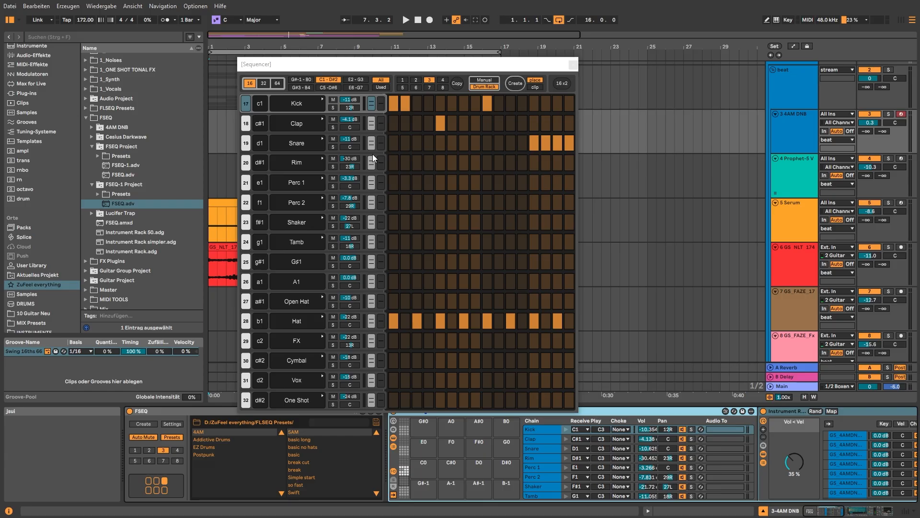
pyautogui.click(173, 437)
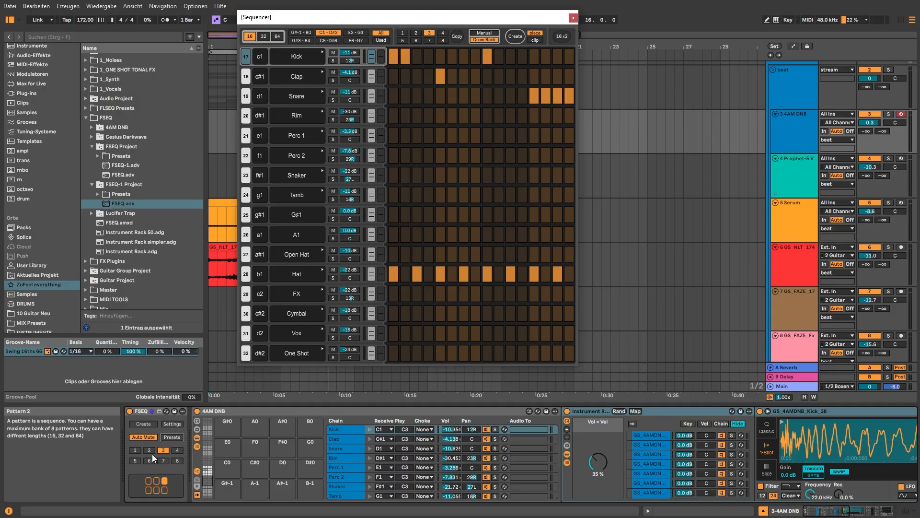
pyautogui.click(135, 450)
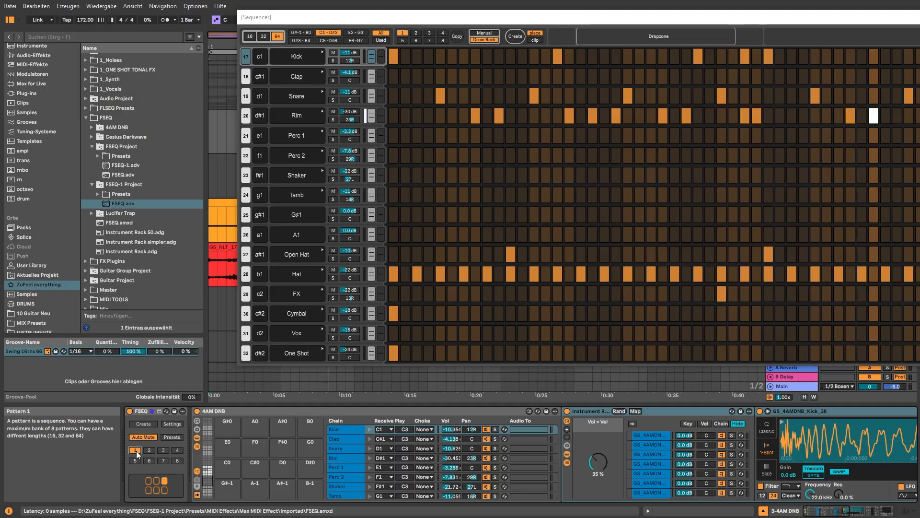
pyautogui.click(146, 450)
pyautogui.click(164, 450)
pyautogui.click(177, 451)
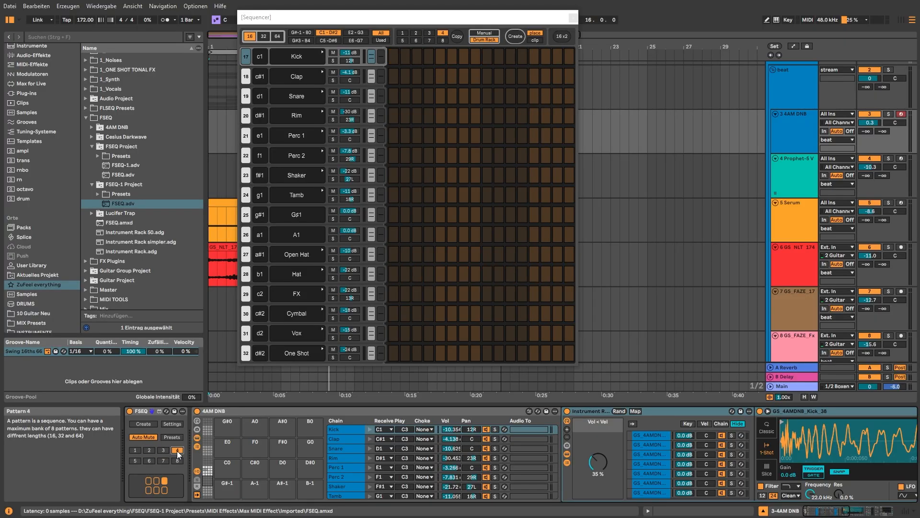
pyautogui.click(165, 449)
# Step: Bring up the floating sequencer window from the FSEQ device and show the preset browser again
pyautogui.click(159, 479)
pyautogui.click(159, 478)
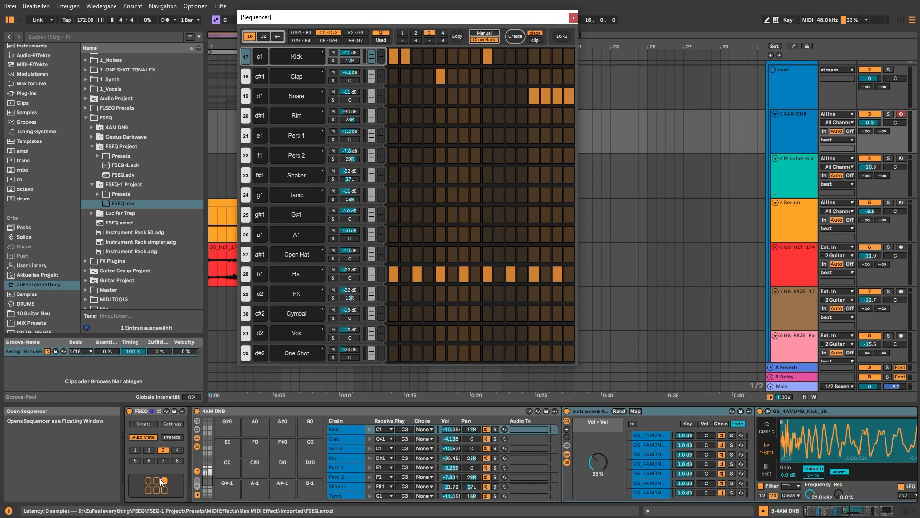
pyautogui.click(170, 436)
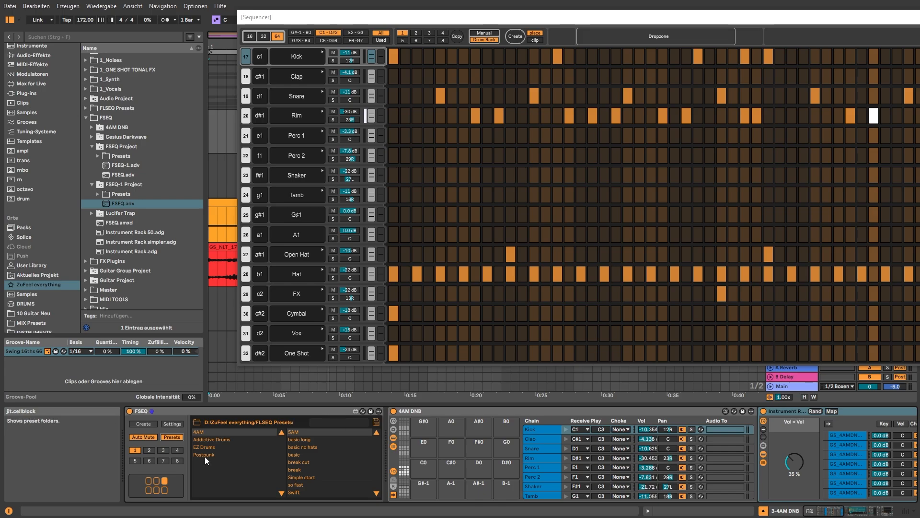
# Step: Load the basic long, basic, break cut, break, Simple start, basic no hats and 5AM presets one after another from the 4AM folder
pyautogui.doubleClick(319, 445)
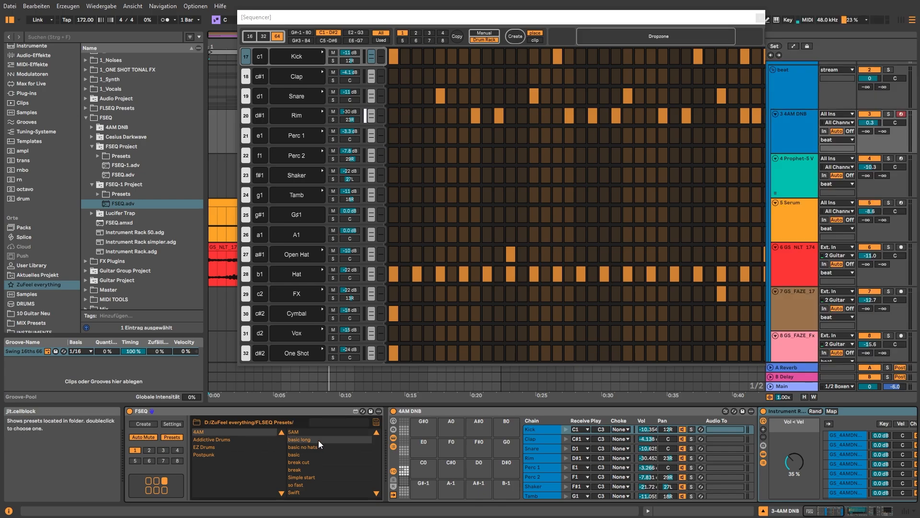
pyautogui.doubleClick(298, 455)
pyautogui.doubleClick(299, 463)
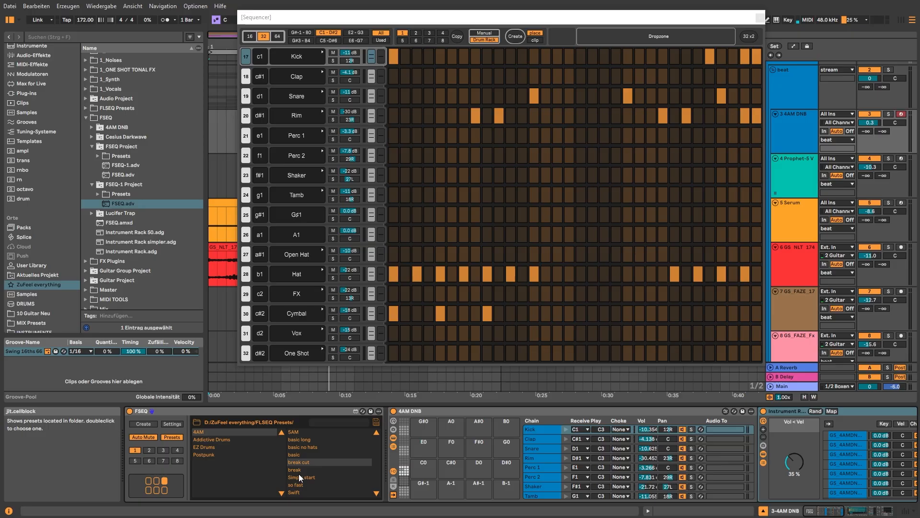
pyautogui.doubleClick(300, 470)
pyautogui.doubleClick(301, 477)
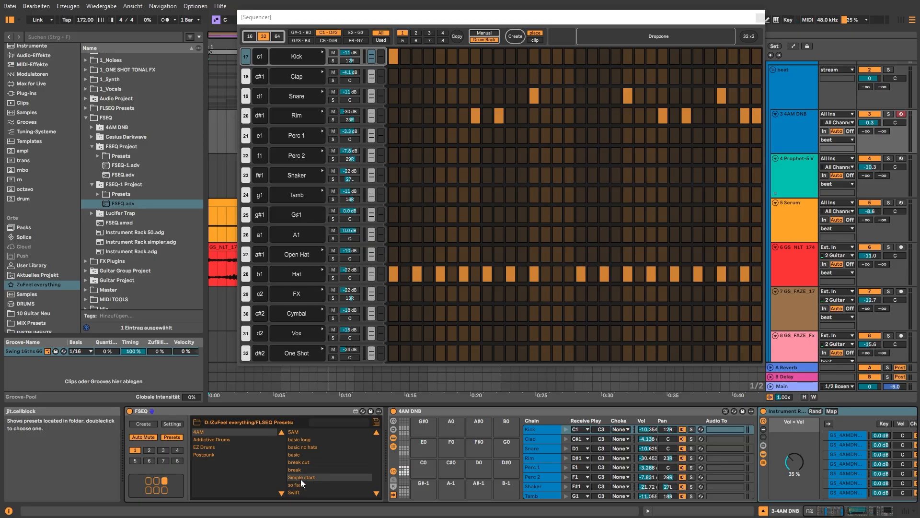
pyautogui.doubleClick(299, 447)
pyautogui.doubleClick(302, 432)
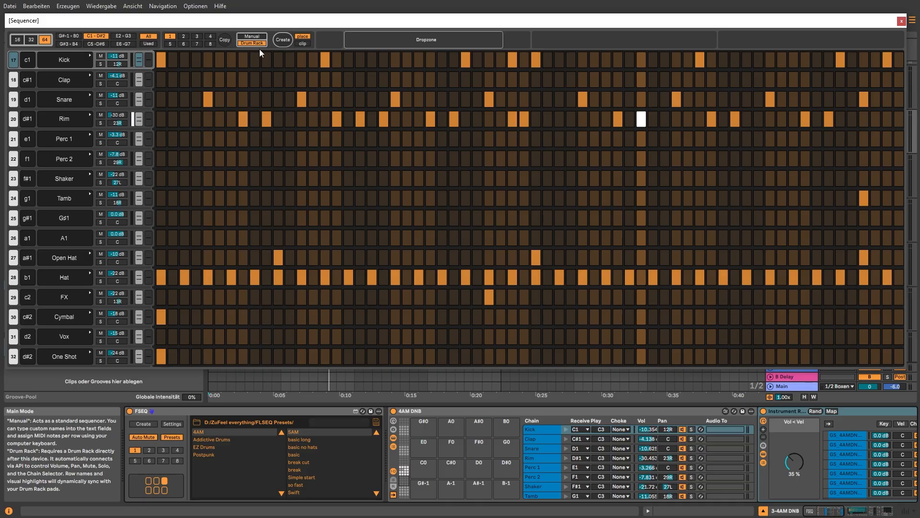
# Step: Close the sequencer and Addictive Drums windows, and load FSEQ.adv from the FSEQ-1 Project onto the Addictive Drums 2 track
pyautogui.click(902, 21)
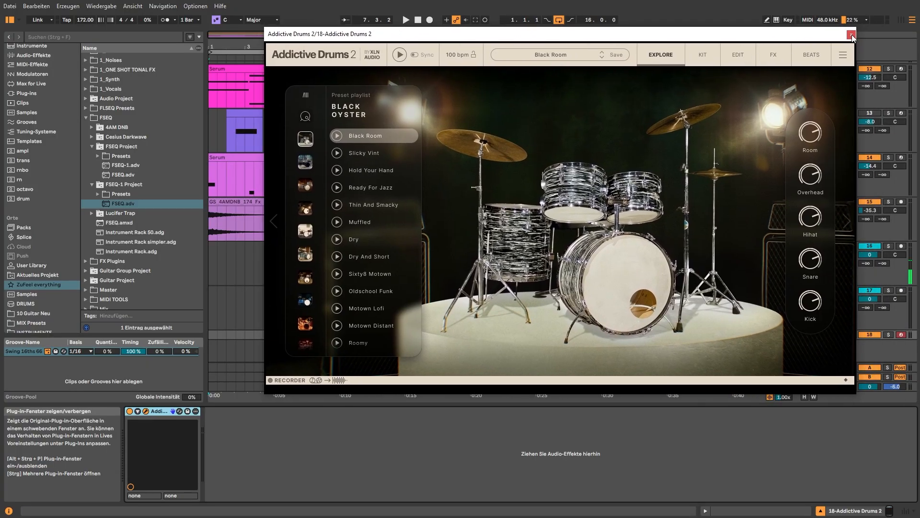
pyautogui.click(851, 34)
pyautogui.click(122, 206)
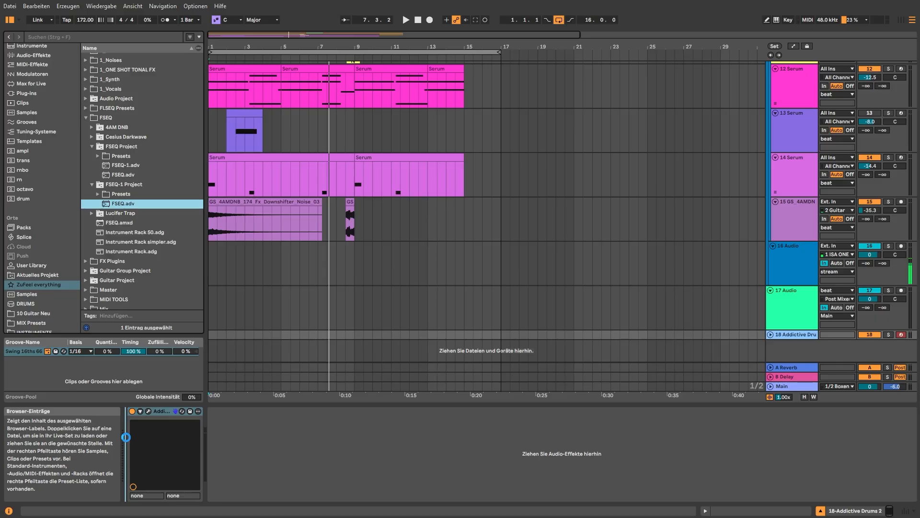
pyautogui.press('Return')
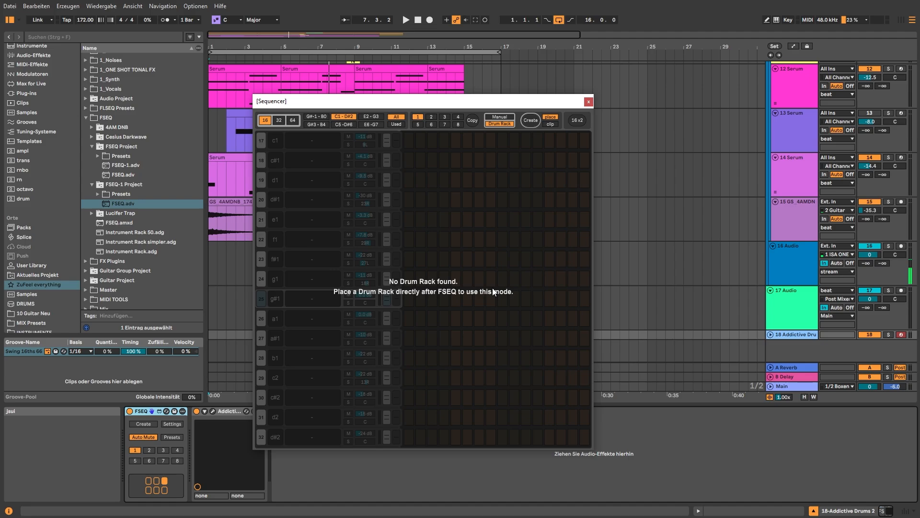
# Step: Switch the sequencer to Manual mode, name row 17 Kick and enter d2 as its MIDI note
pyautogui.moveTo(464, 101); pyautogui.dragTo(451, 54)
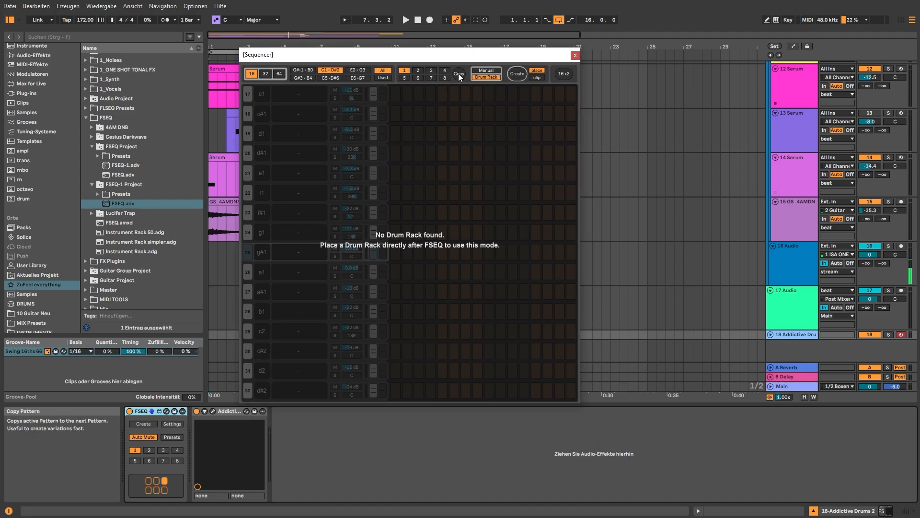
pyautogui.click(490, 70)
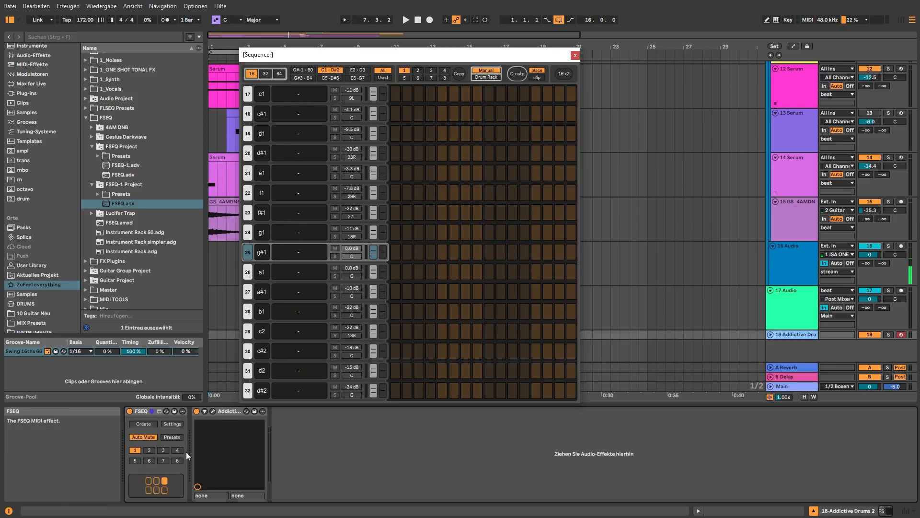
pyautogui.click(309, 93)
pyautogui.write('Kick')
pyautogui.click(267, 96)
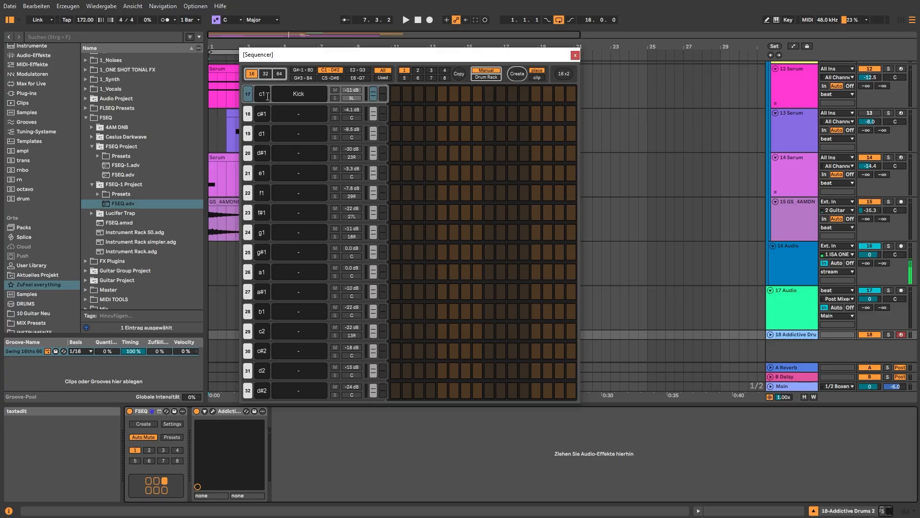
pyautogui.write('d2')
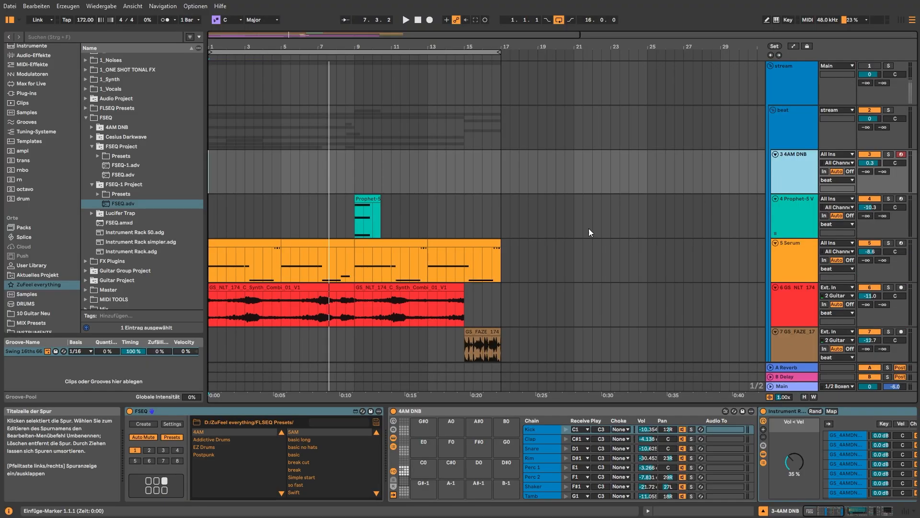
# Step: Toggle the preset browser off and on, and bring up the floating sequencer window for the 4AM DNB track
pyautogui.click(174, 439)
pyautogui.click(174, 439)
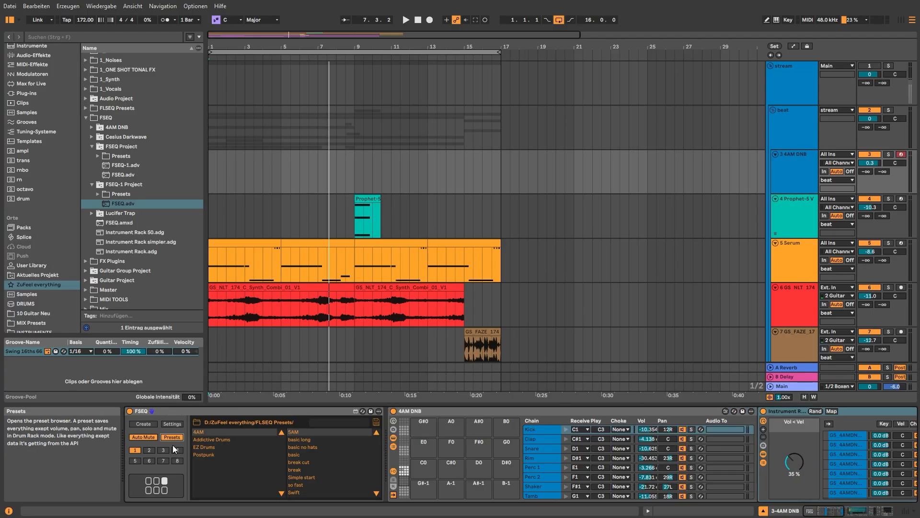
pyautogui.click(159, 482)
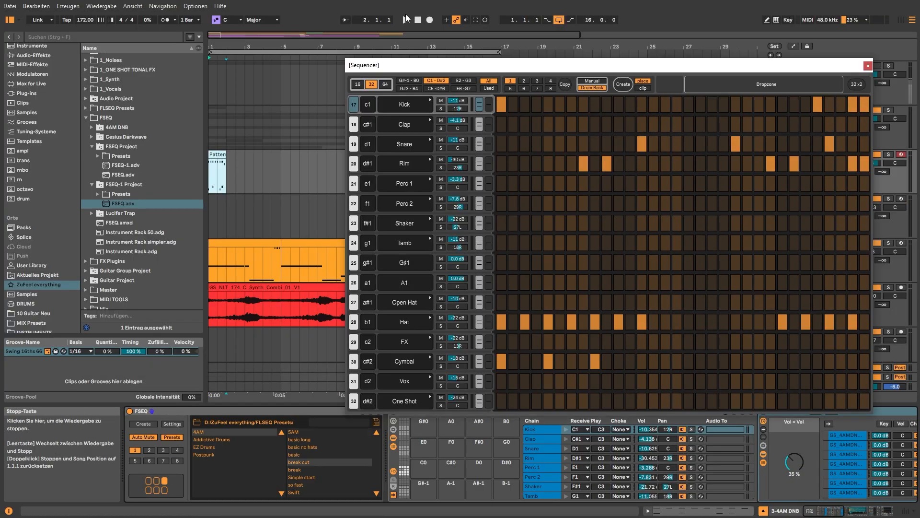
# Step: Play the arrangement briefly, stop it and select the pattern clip on the 4AM DNB track
pyautogui.click(407, 19)
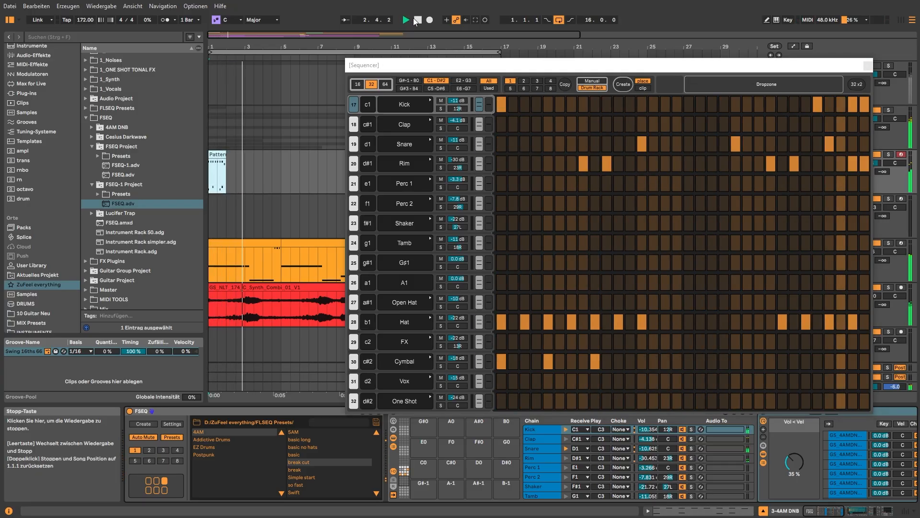
pyautogui.click(417, 22)
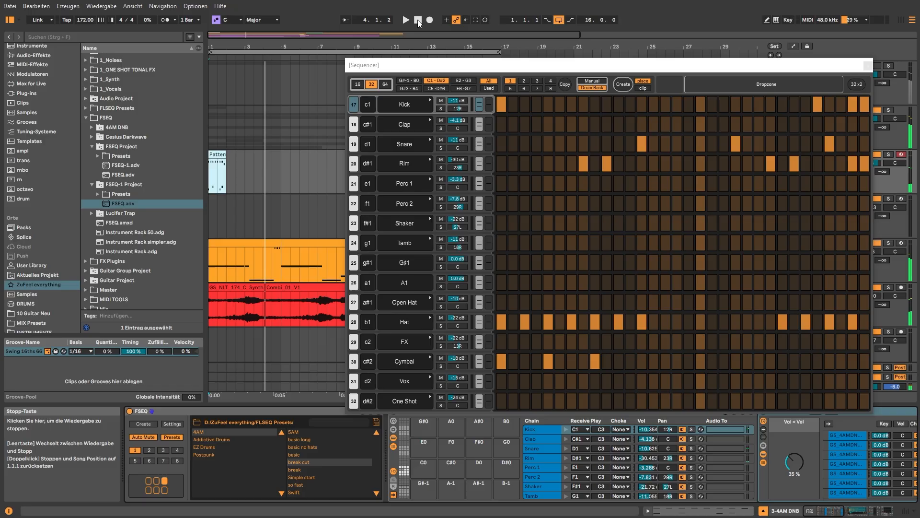
pyautogui.click(218, 153)
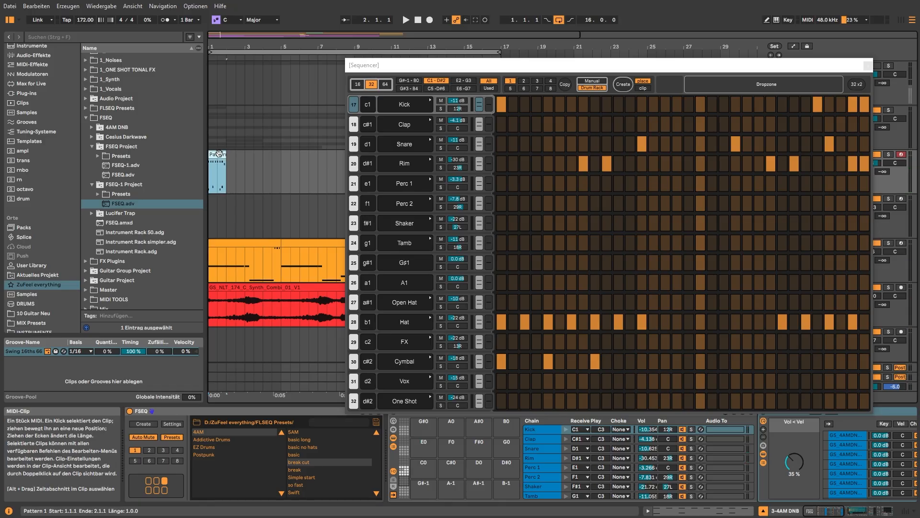
pyautogui.click(227, 161)
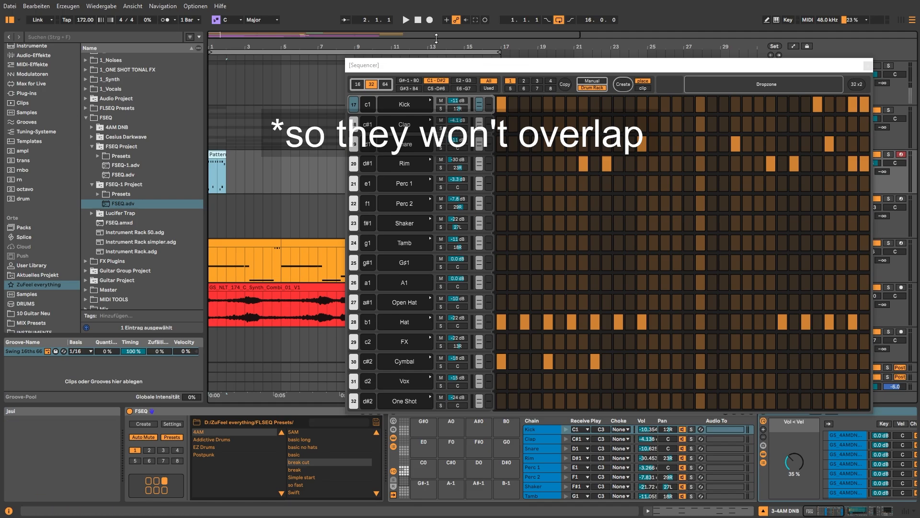
# Step: Show the FSEQ settings beside the sequencer window and set Sample Preview to Yes
pyautogui.click(173, 424)
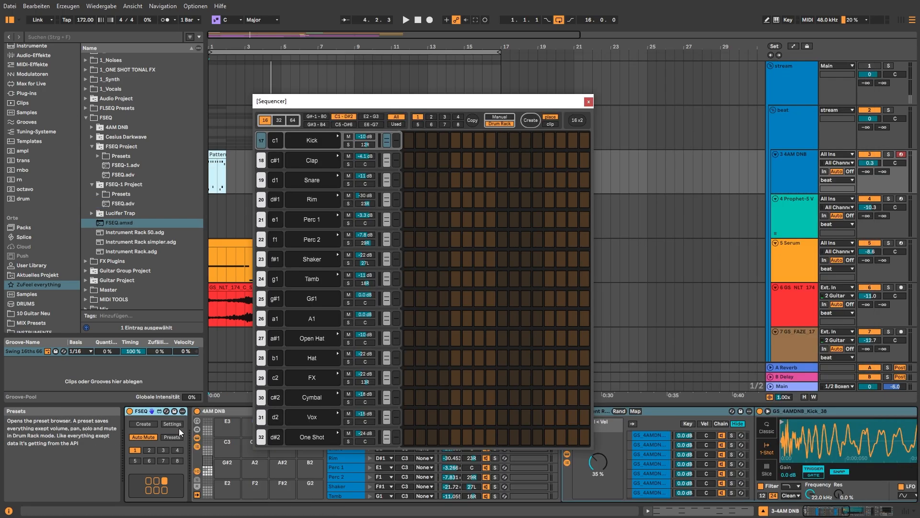
pyautogui.click(178, 426)
pyautogui.moveTo(529, 98); pyautogui.dragTo(644, 37)
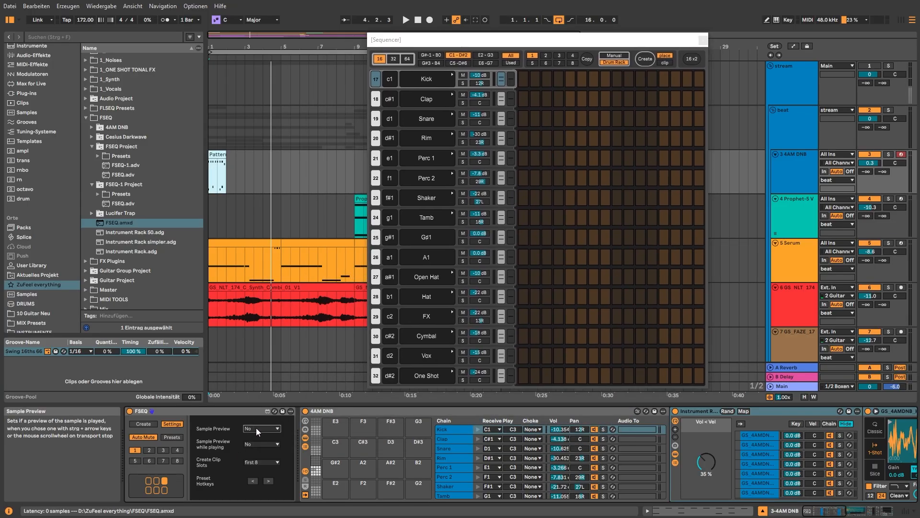
pyautogui.click(258, 443)
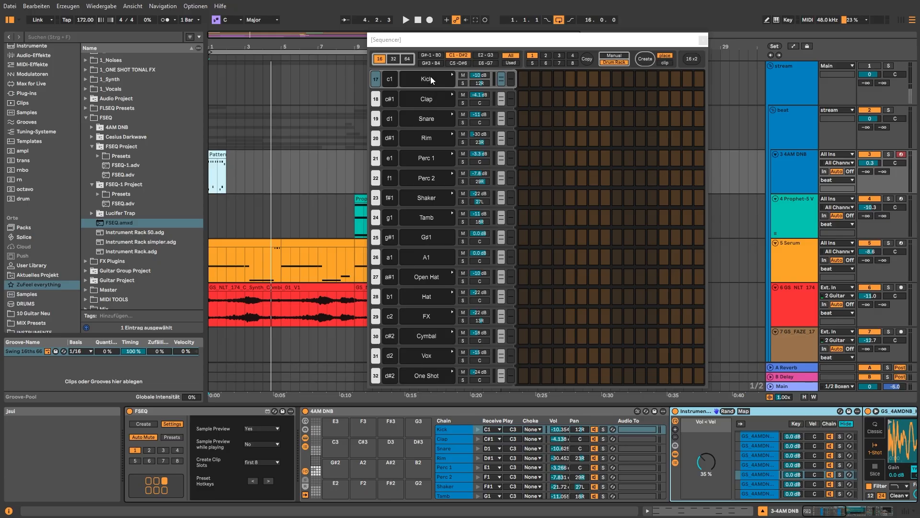
# Step: Step through the Kick row's sample list to audition kick samples with preview on
pyautogui.click(430, 78)
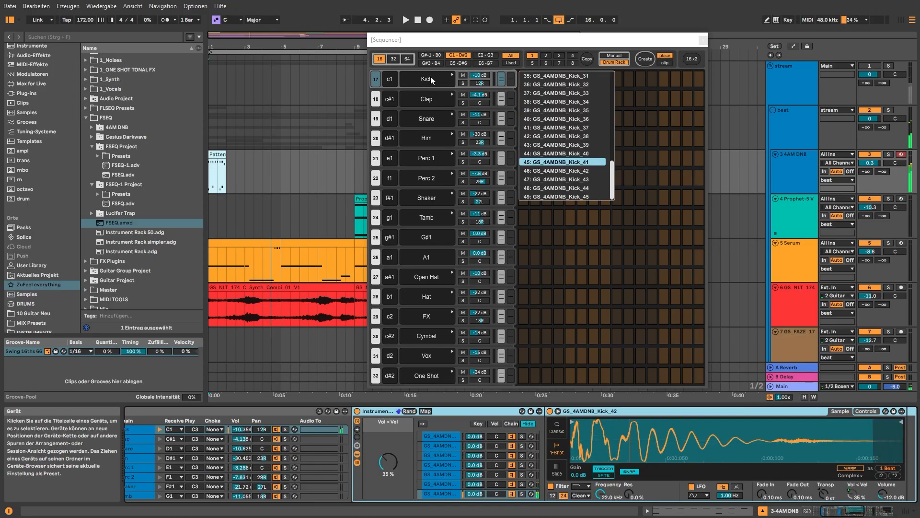
pyautogui.press('Down')
pyautogui.scroll(-1, 430, 77)
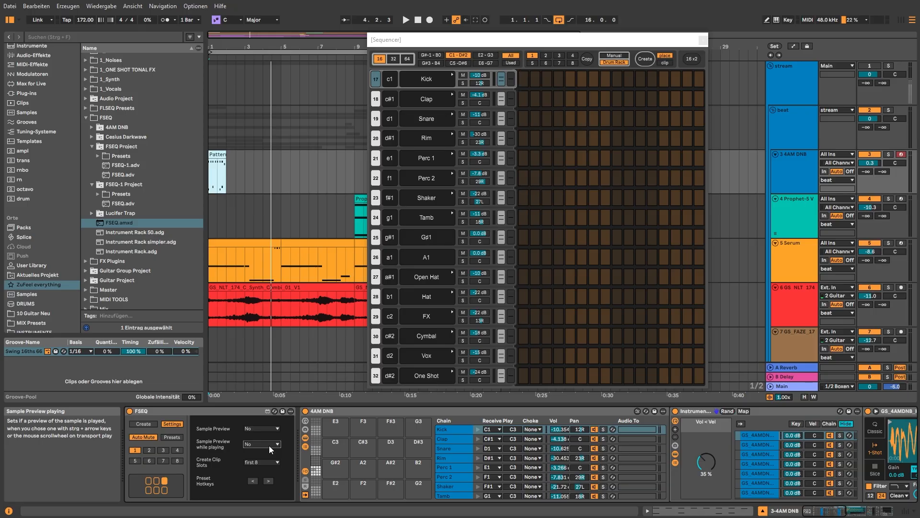
# Step: Set the Create Clip Slots option to last 8
pyautogui.click(272, 461)
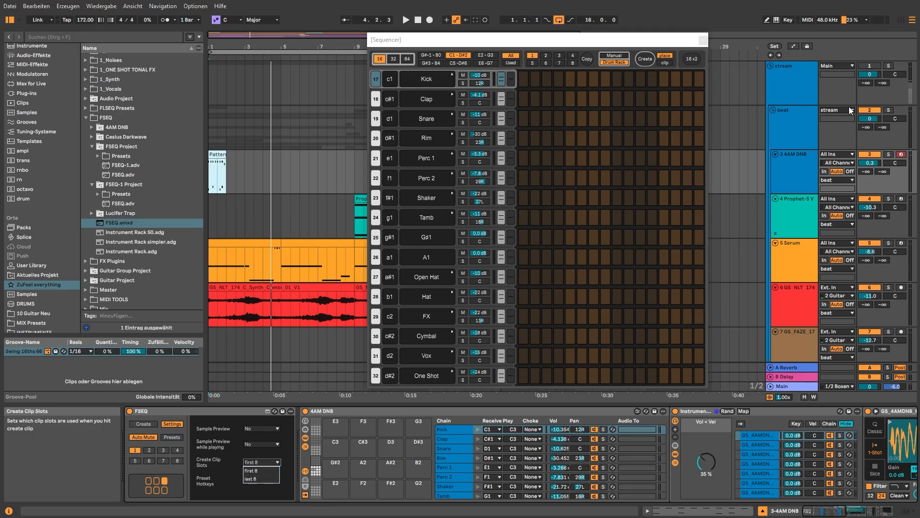
pyautogui.click(901, 22)
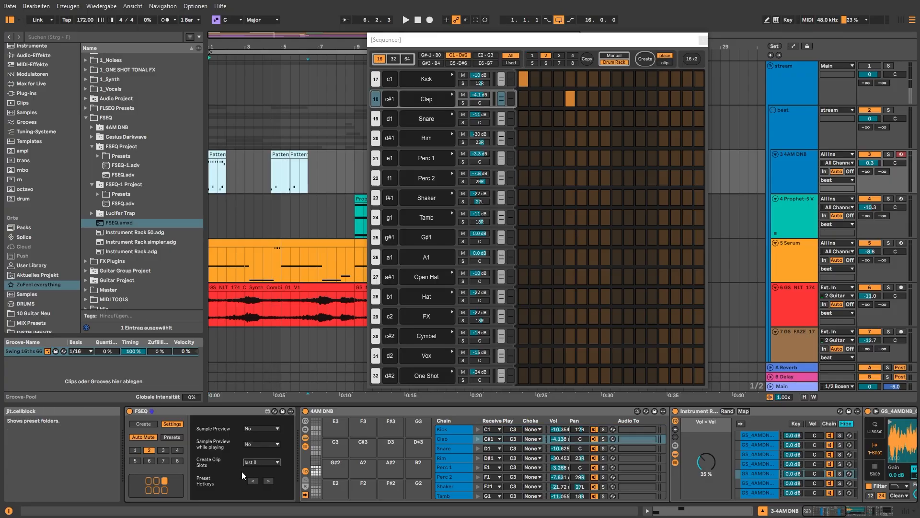
# Step: Map the comma key to the Preset Forw hotkey and the m key to the Preset Back hotkey
pyautogui.hotkey('ctrl', 'k')
pyautogui.click(266, 481)
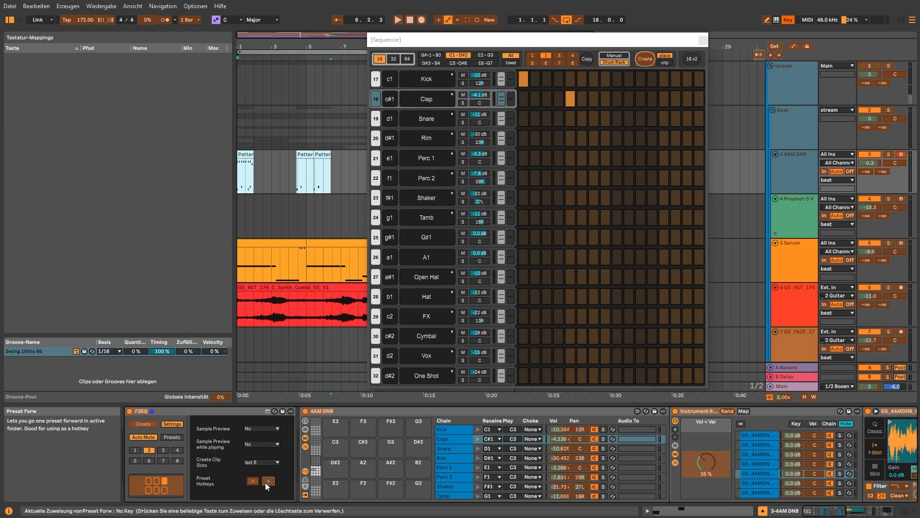
pyautogui.press(',')
pyautogui.click(253, 482)
pyautogui.press('m')
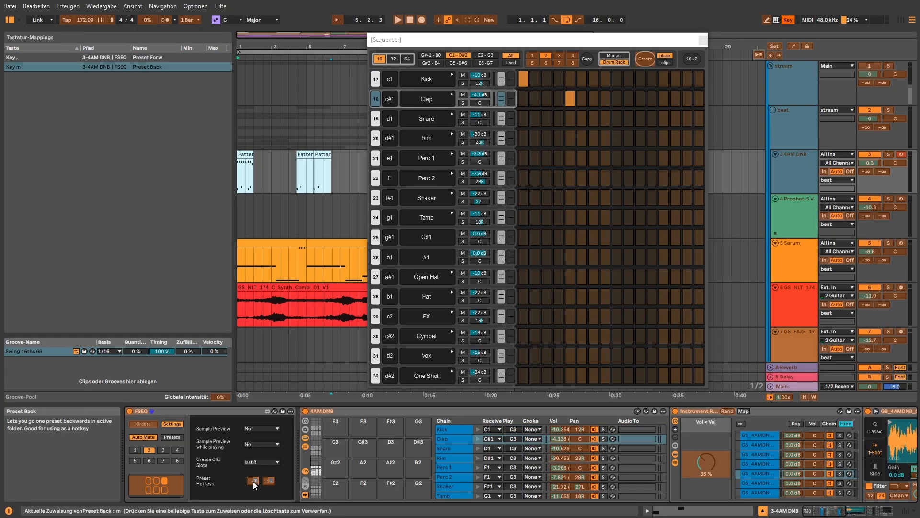
pyautogui.hotkey('ctrl', 'k')
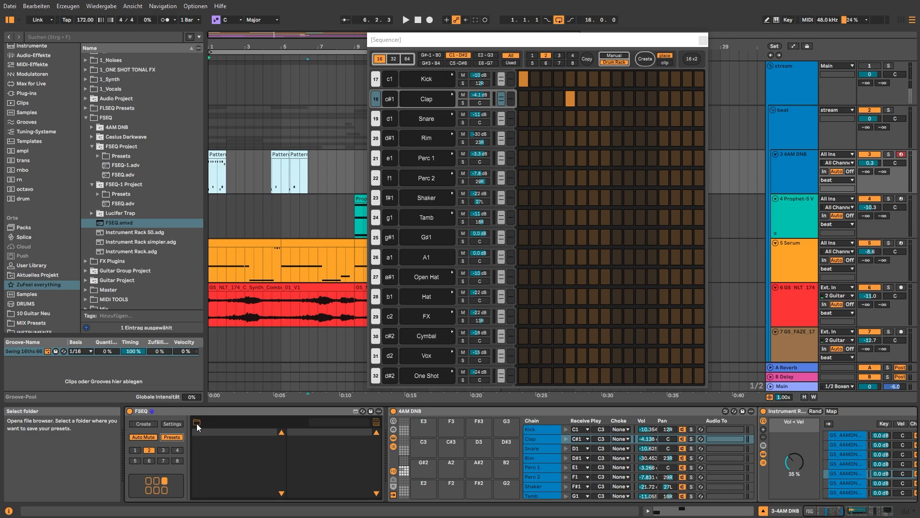
# Step: Choose FLSEQ Presets as the FSEQ preset folder and list the presets in its 4AM folder
pyautogui.click(196, 424)
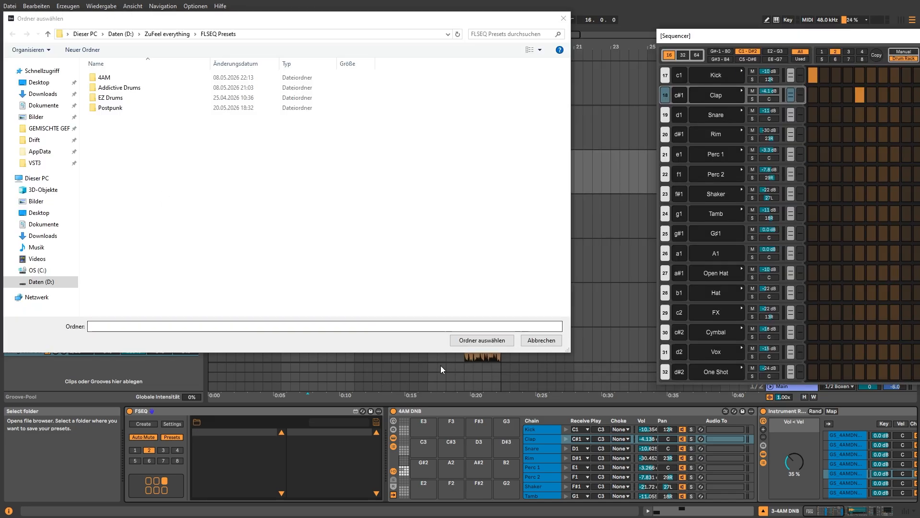
pyautogui.click(479, 339)
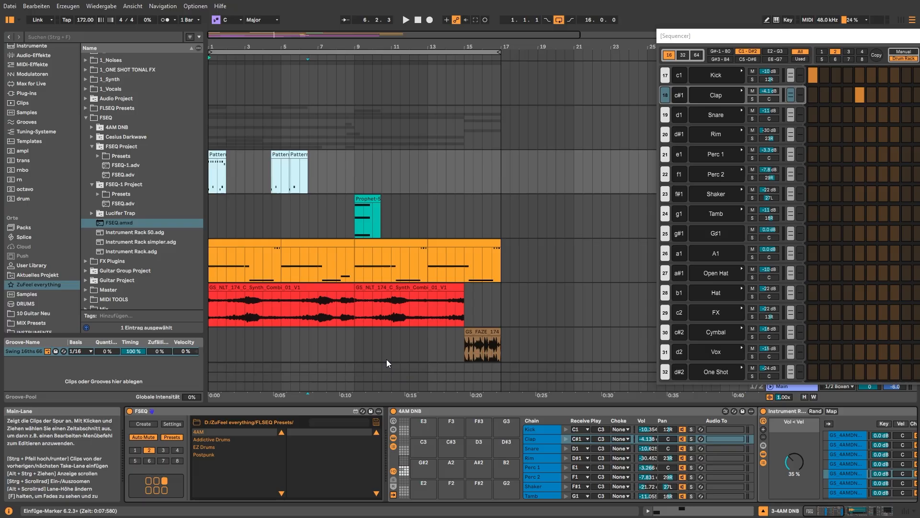
pyautogui.click(223, 432)
pyautogui.click(223, 433)
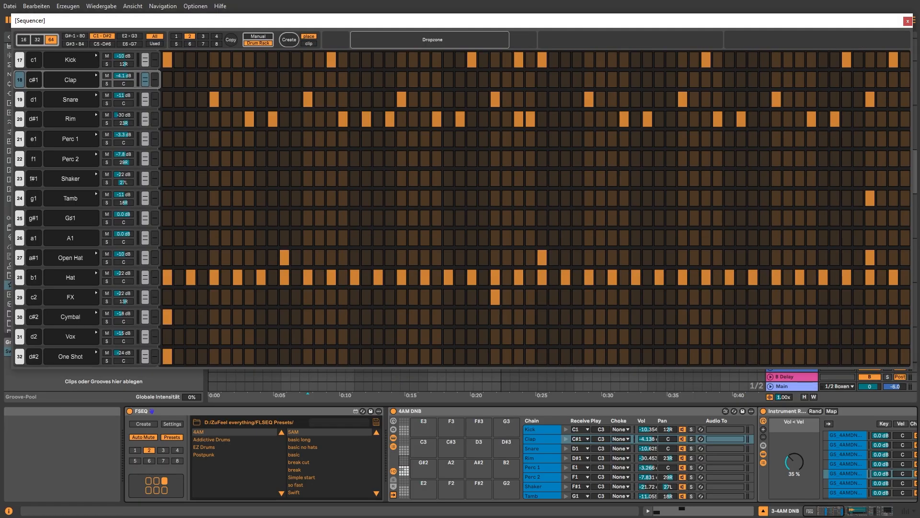
# Step: Load the basic long preset and step back and forth through the 4AM presets, ending on Simple start
pyautogui.doubleClick(326, 449)
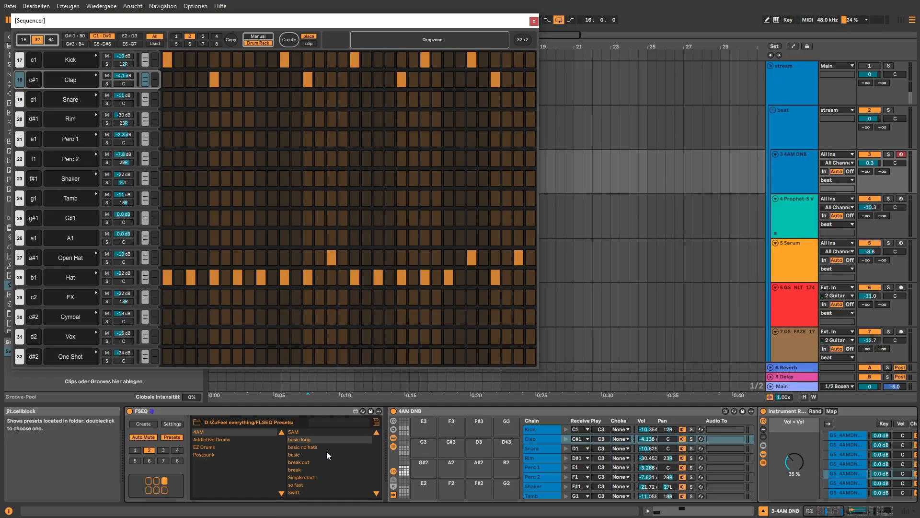
pyautogui.press('Down')
pyautogui.press('Down')
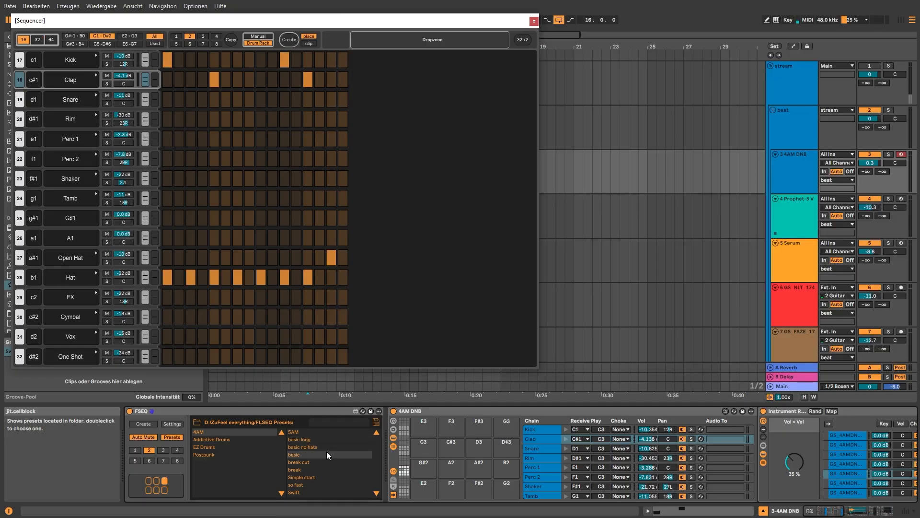
pyautogui.press('Down')
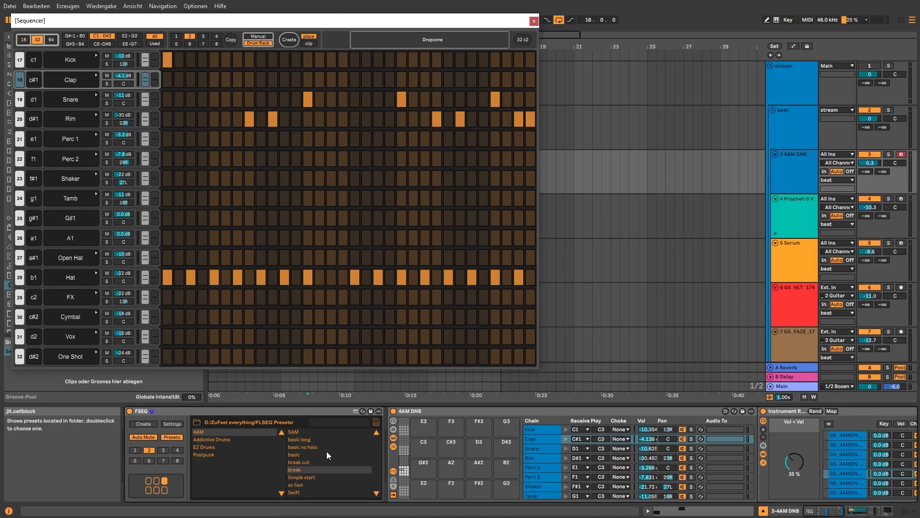
pyautogui.press('Up')
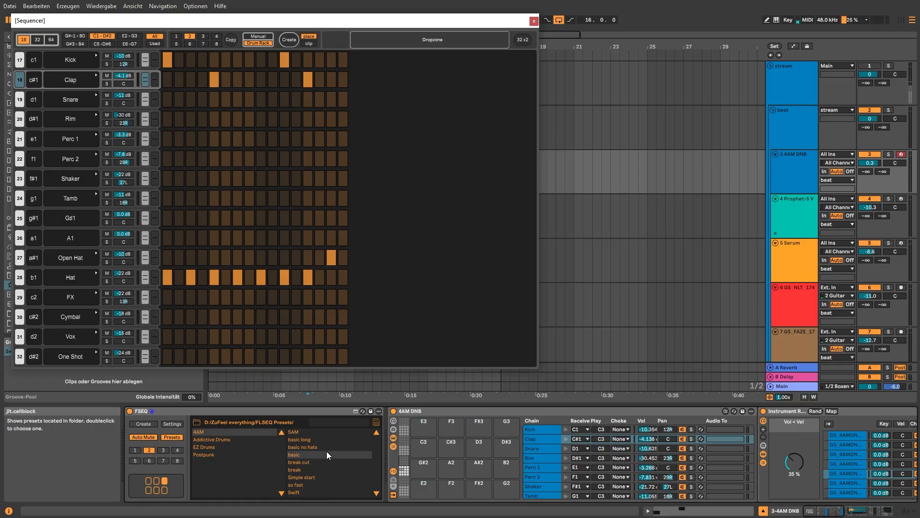
pyautogui.press('Up')
pyautogui.press('Down')
pyautogui.press('Down')
pyautogui.press('Down')
pyautogui.press('Down')
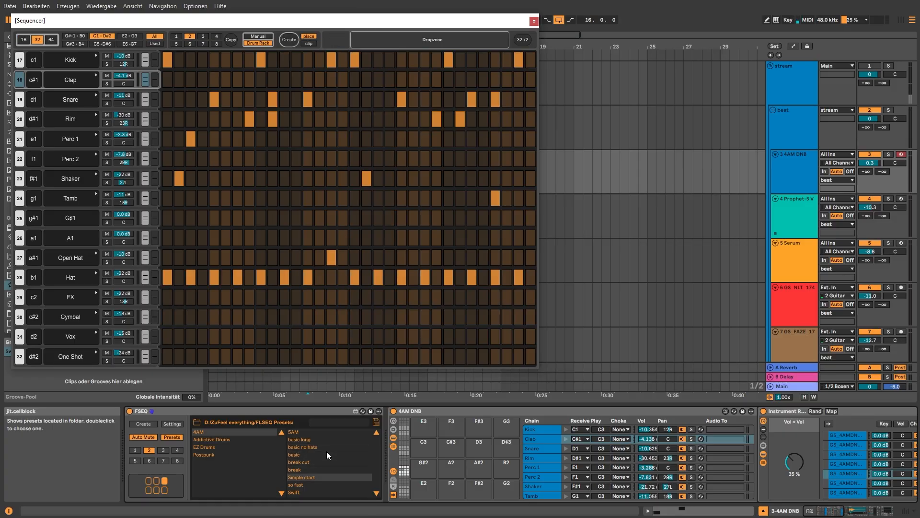
# Step: Step back up through the 4AM presets to basic no hats and close the sequencer window
pyautogui.press('Up')
pyautogui.press('Up')
pyautogui.press('Up')
pyautogui.press('Up')
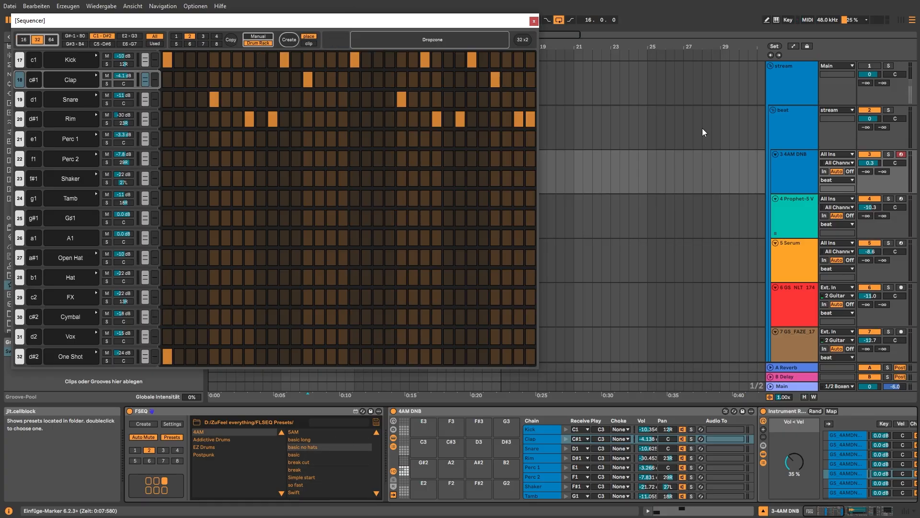
pyautogui.click(156, 483)
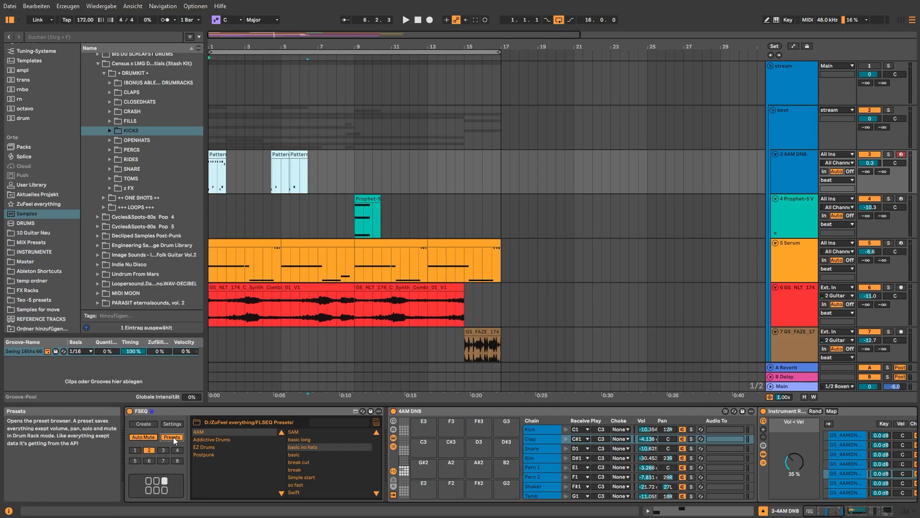
# Step: Show the FSEQ settings and save the device with its current settings and folder as the preset FSEQ.adv
pyautogui.click(173, 425)
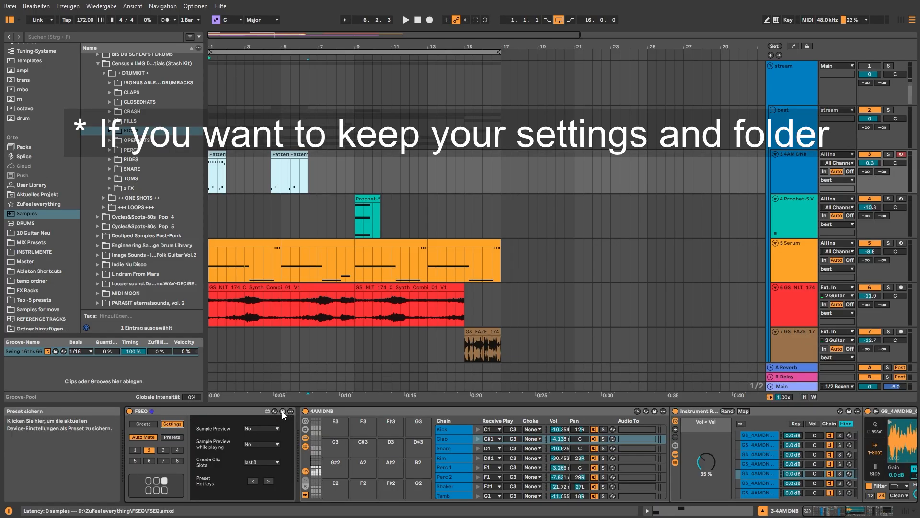
pyautogui.click(282, 411)
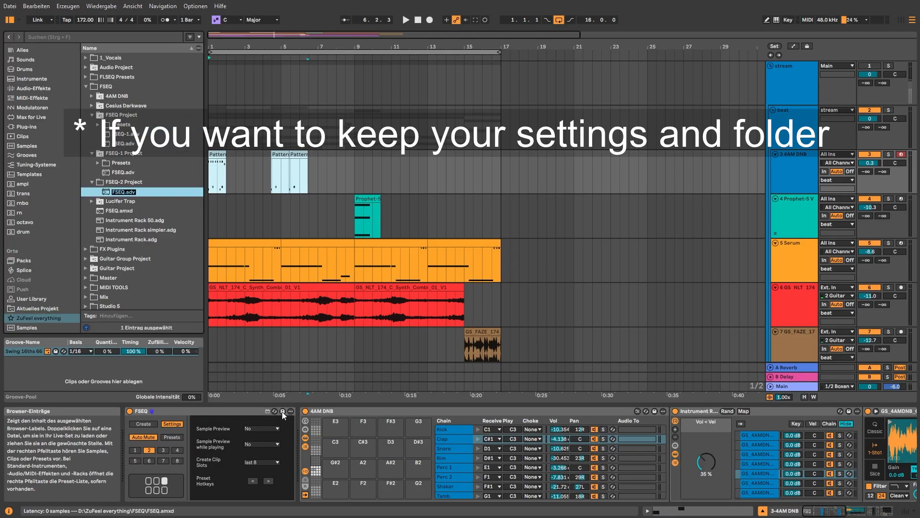
pyautogui.press('Return')
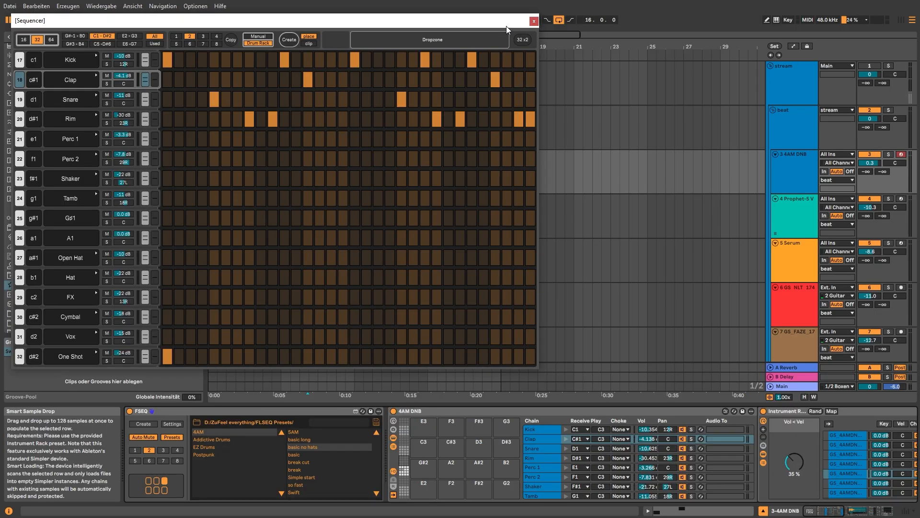
# Step: Create a track with an empty Drum Rack and load Instrument Rack simpler.adg onto its C1 pad, selecting the first Simpler chain
pyautogui.click(533, 21)
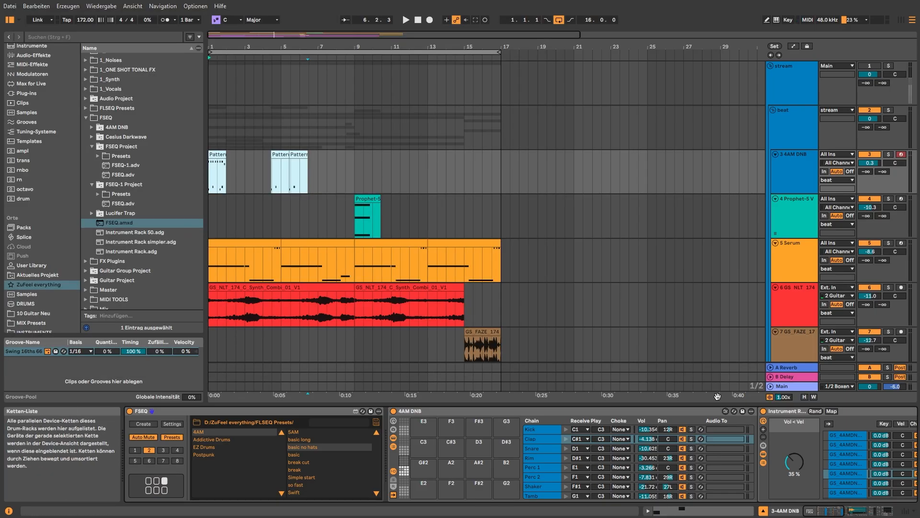
pyautogui.scroll(-3, 788, 301)
pyautogui.scroll(-15, 789, 301)
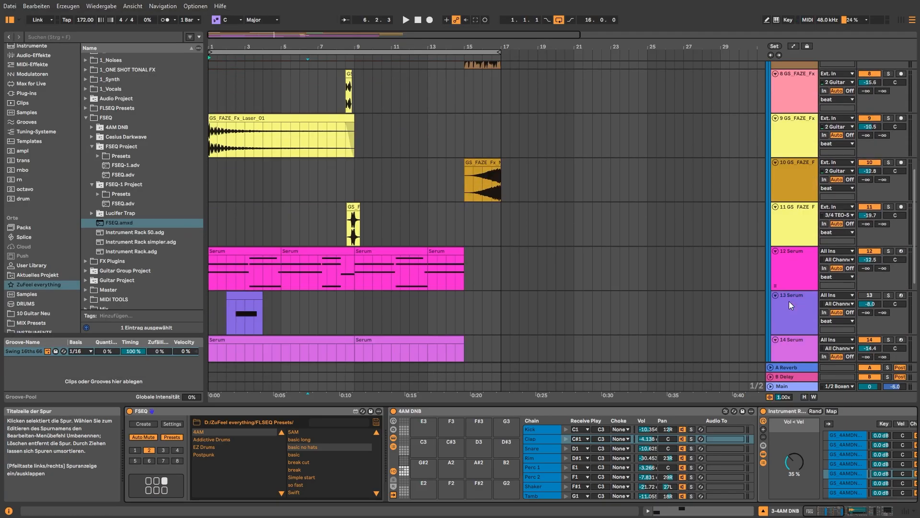
pyautogui.scroll(-2, 788, 301)
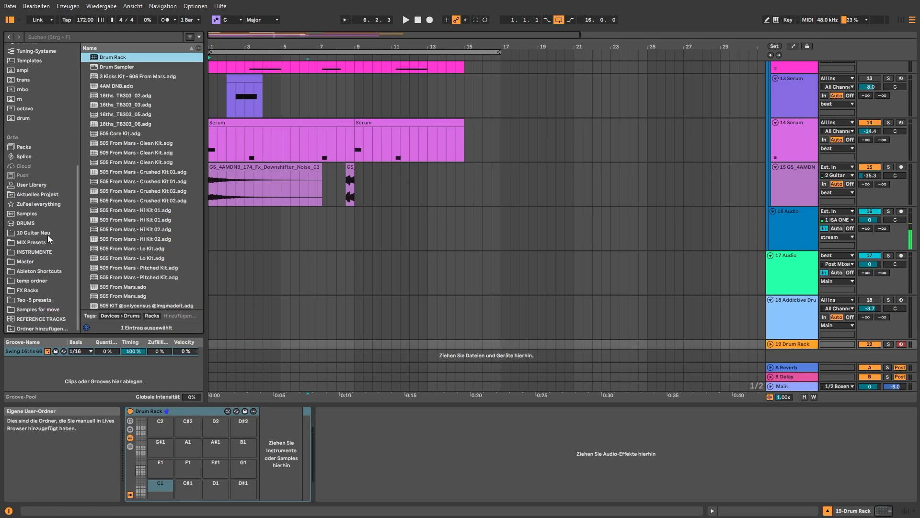
pyautogui.click(42, 205)
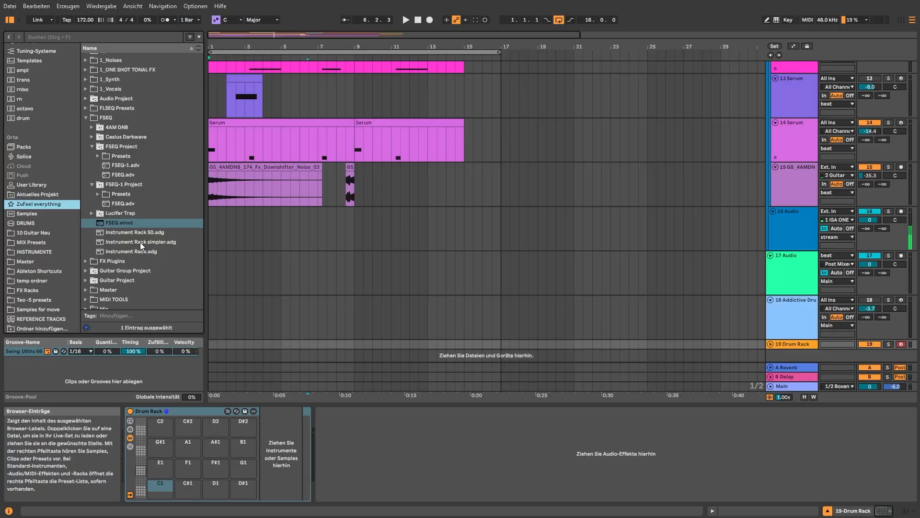
pyautogui.moveTo(140, 242); pyautogui.dragTo(159, 488)
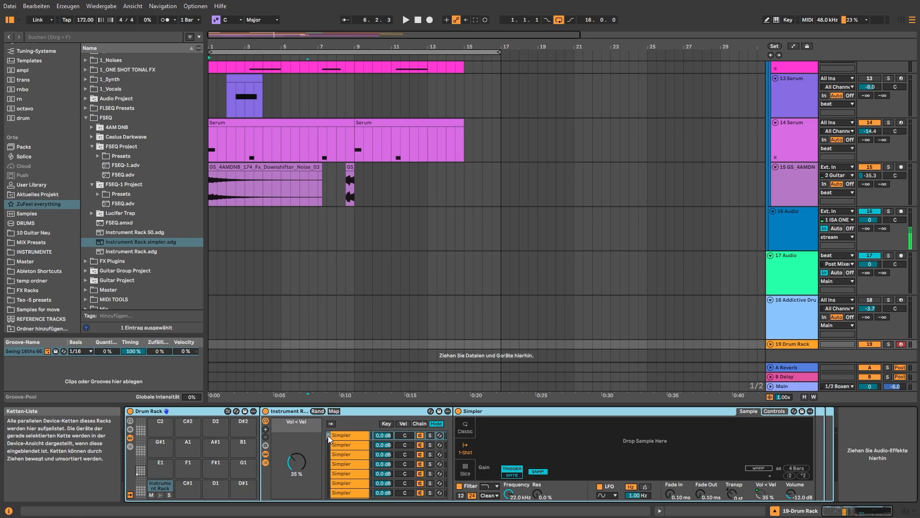
pyautogui.moveTo(328, 435)
pyautogui.mouseDown()
pyautogui.moveTo(325, 506)
pyautogui.moveTo(328, 432)
pyautogui.mouseUp()
pyautogui.click(342, 435)
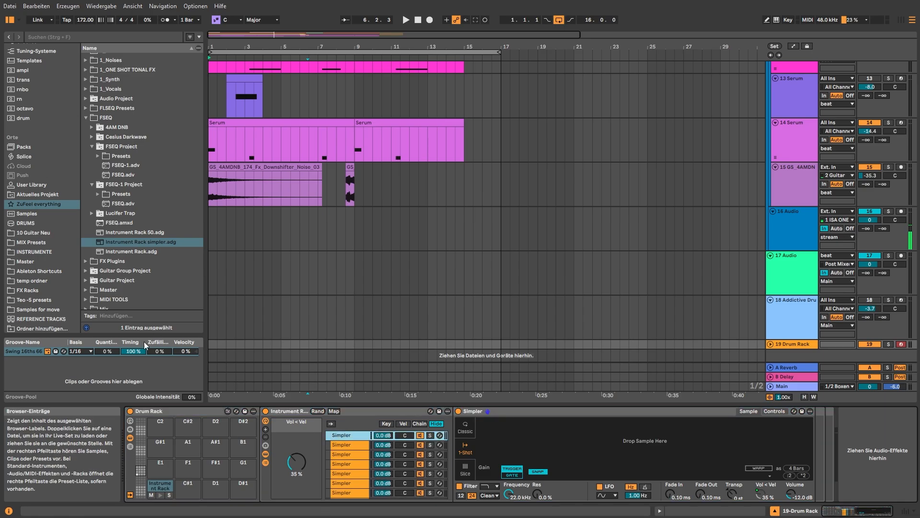
# Step: Insert the FSEQ.adv preset in front of the new Drum Rack and set the pattern length to 32 steps
pyautogui.click(128, 174)
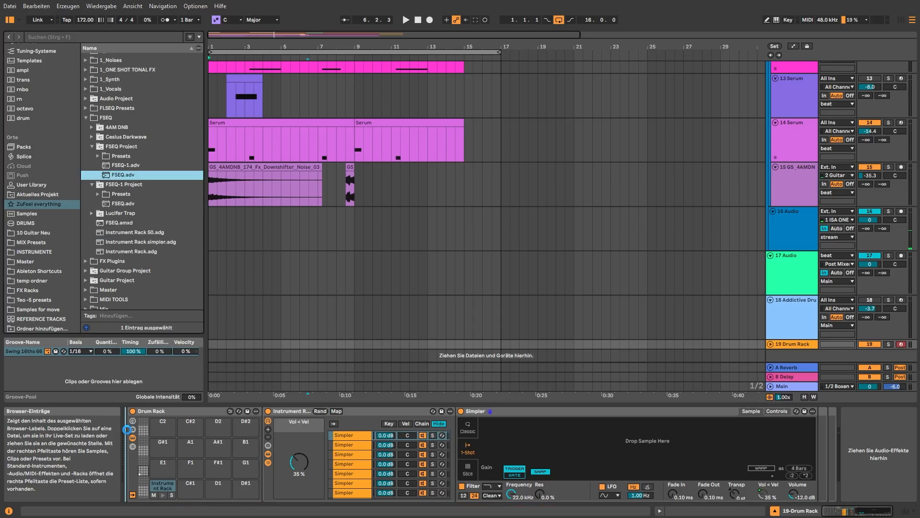
pyautogui.moveTo(126, 429); pyautogui.dragTo(126, 429)
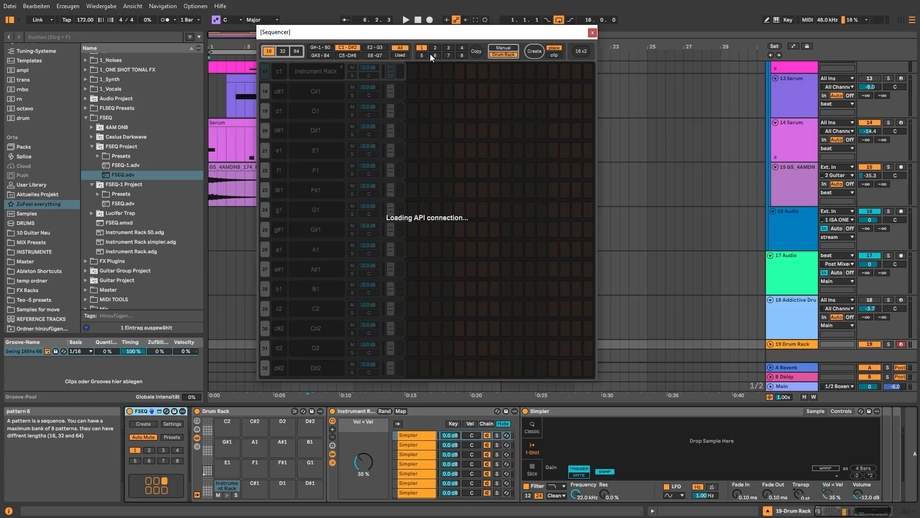
pyautogui.click(283, 51)
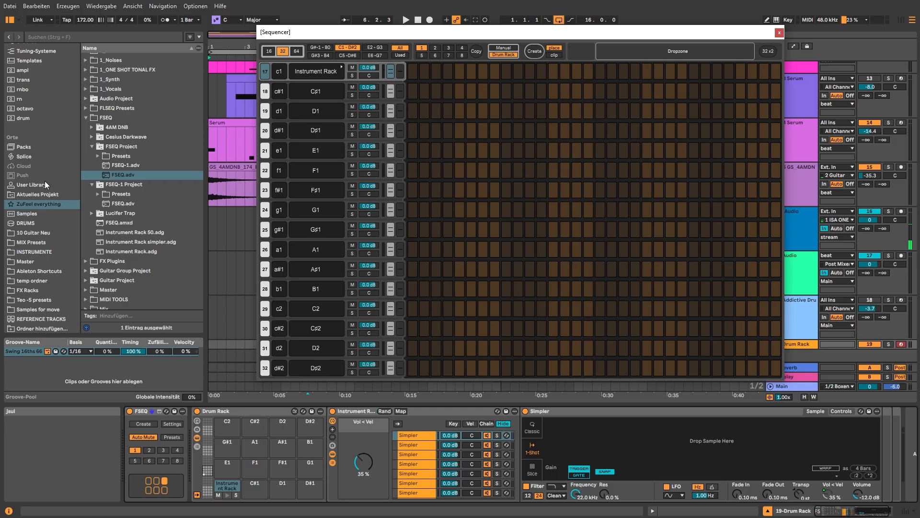
# Step: Load all samples of the KICKS folder into the Instrument Rack row through the Dropzone and list the row's samples
pyautogui.click(33, 214)
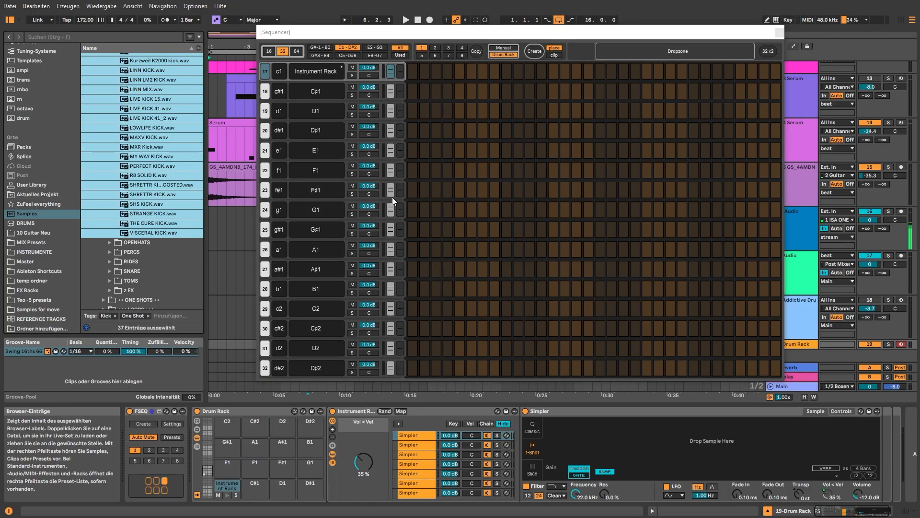
pyautogui.moveTo(392, 197); pyautogui.dragTo(626, 51)
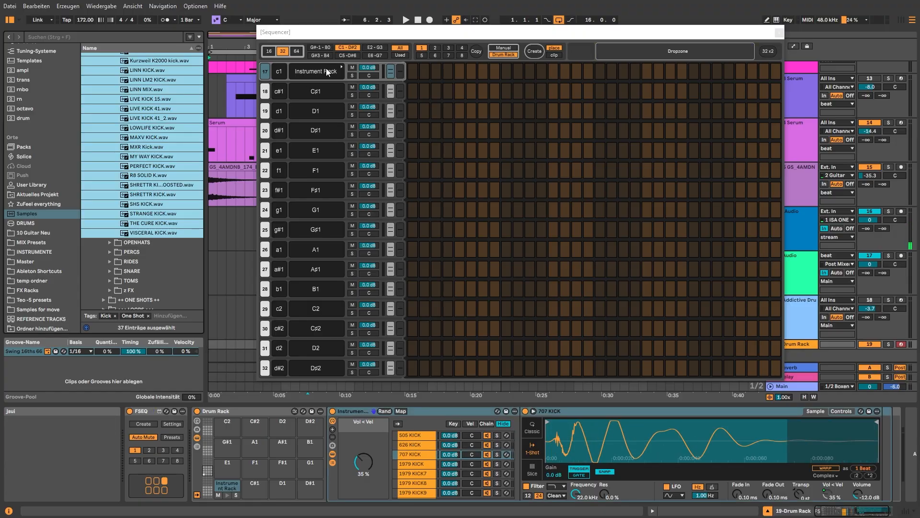
pyautogui.click(341, 67)
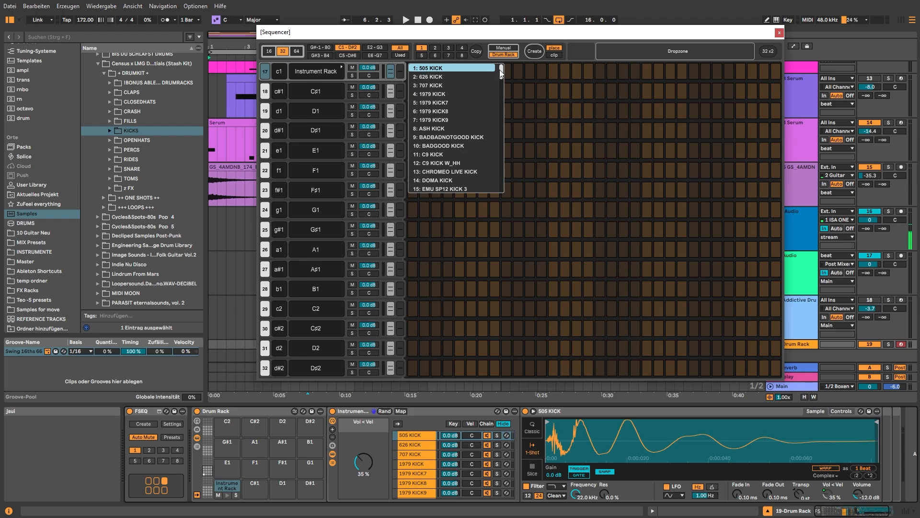
pyautogui.moveTo(501, 73)
pyautogui.mouseDown()
pyautogui.moveTo(496, 164)
pyautogui.moveTo(499, 61)
pyautogui.mouseUp()
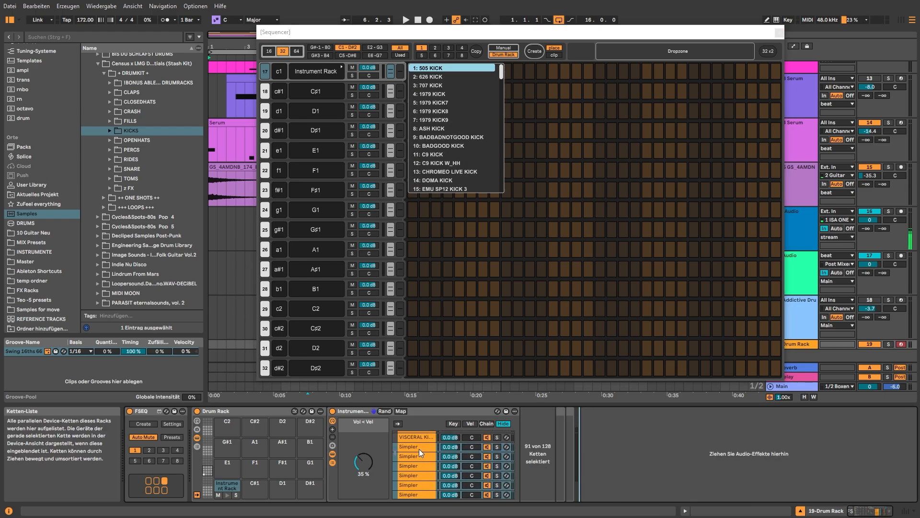
# Step: Select all empty Simpler chains below VISCERAL KICK in the Instrument Rack and delete them
pyautogui.click(420, 450)
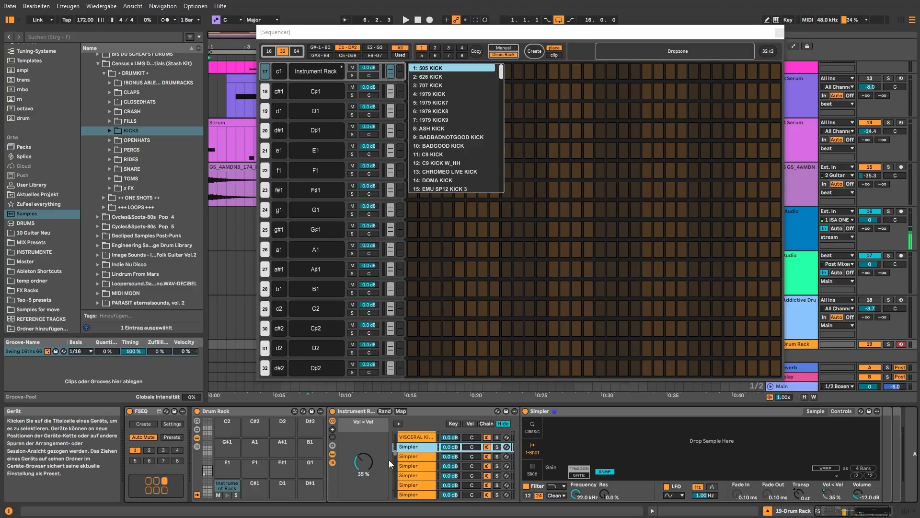
pyautogui.moveTo(396, 454); pyautogui.dragTo(402, 486)
pyautogui.keyDown('shift'); pyautogui.click(409, 478); pyautogui.keyUp('shift')
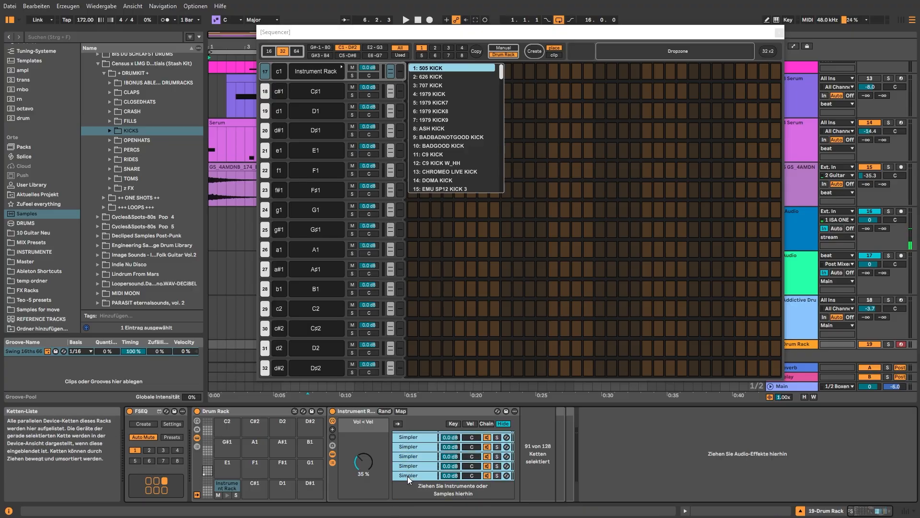
# Step: Step down through the c1 row's sample list to ASH KICK and browse the shortened list
pyautogui.press('Down')
pyautogui.press('Down')
pyautogui.press('Down')
pyautogui.press('Down')
pyautogui.press('Down')
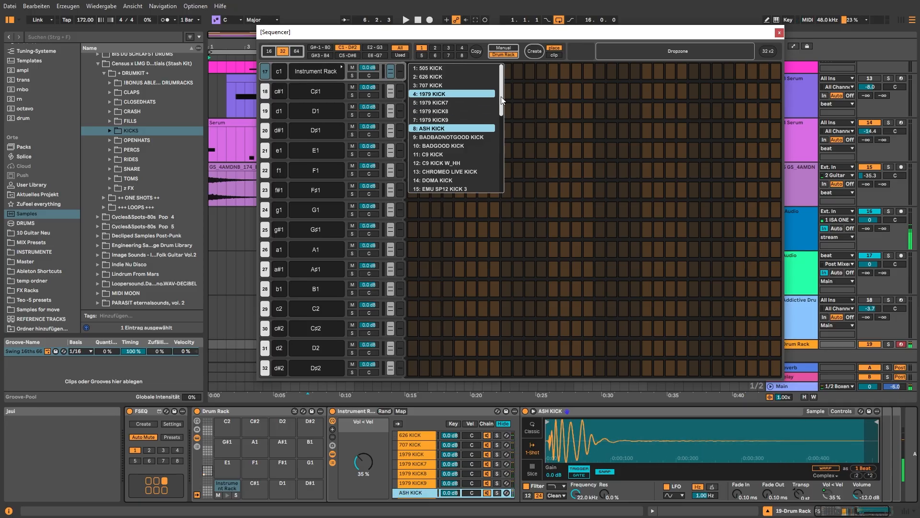
pyautogui.moveTo(502, 99)
pyautogui.mouseDown()
pyautogui.moveTo(498, 178)
pyautogui.moveTo(499, 91)
pyautogui.mouseUp()
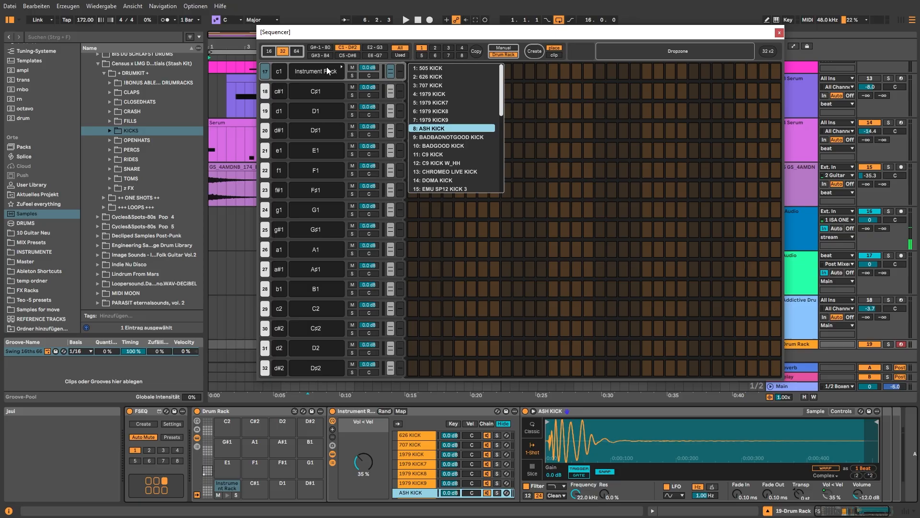
# Step: Rename the Drum Rack's C1 pad to Kick
pyautogui.rightClick(226, 486)
pyautogui.click(233, 492)
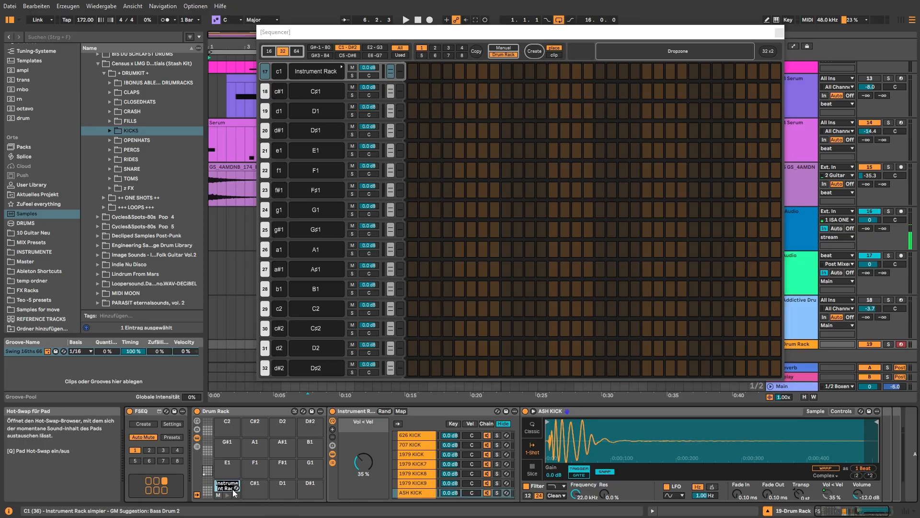
pyautogui.write('Kick')
pyautogui.press('Return')
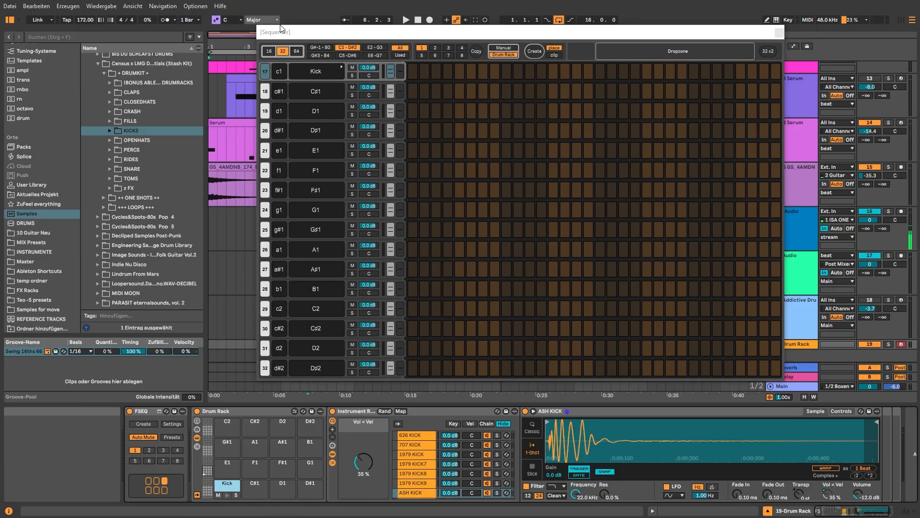
# Step: Swap the Kick row's sample directly on its name, cycling through kicks such as BADBADNOTGOOD KICK and C9 KICK
pyautogui.scroll(-5, 319, 75)
pyautogui.scroll(4, 319, 74)
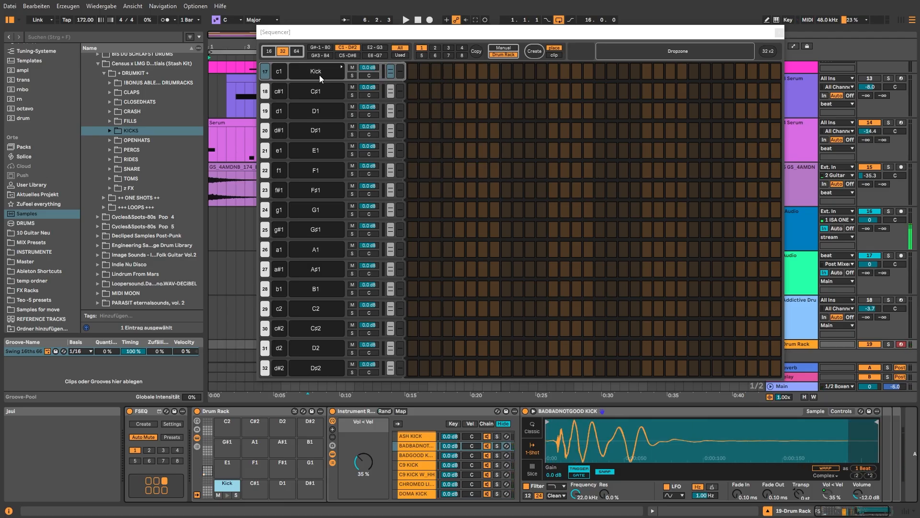
pyautogui.scroll(-2, 320, 75)
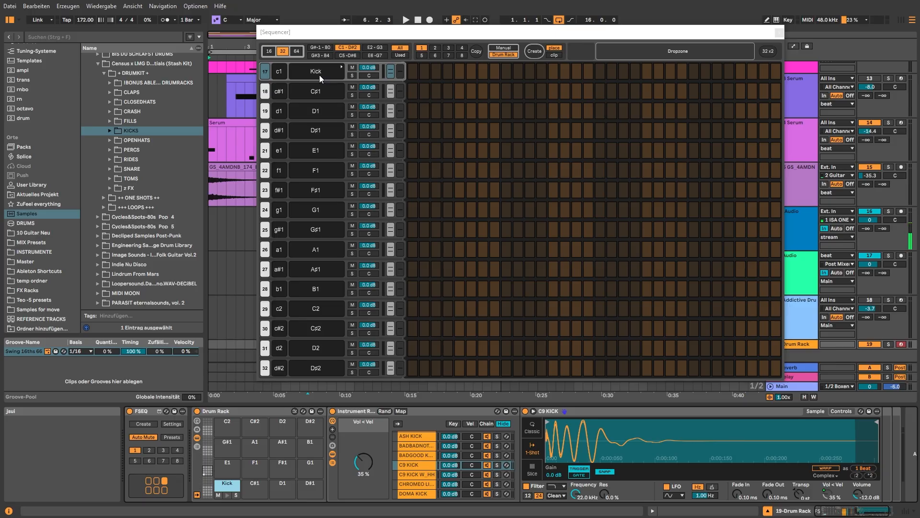
pyautogui.scroll(-1, 319, 75)
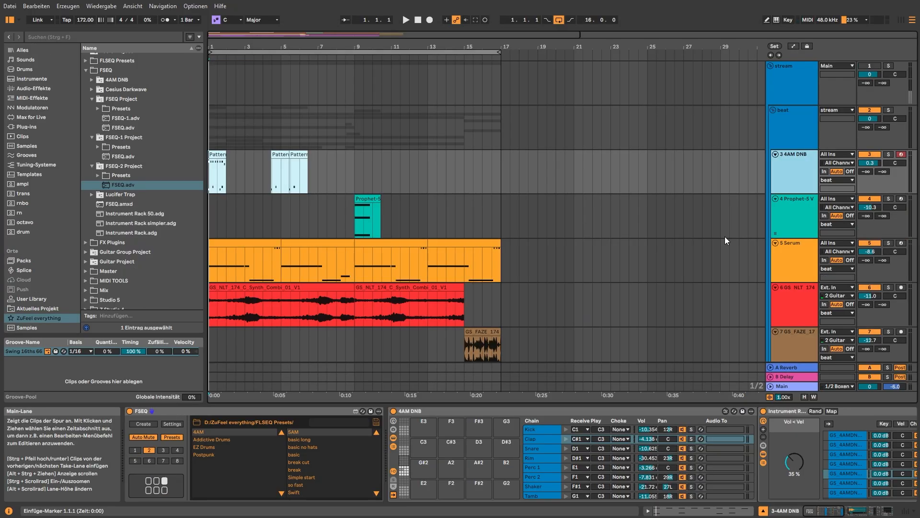